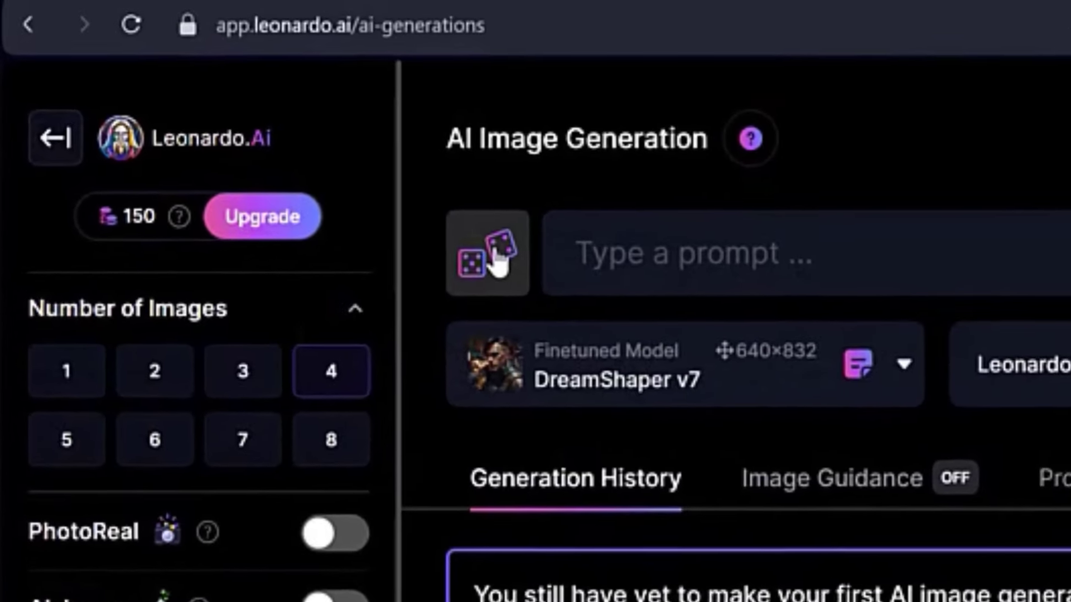
Review the available finetuned models and the style options for image generation.
{"action": "left_click", "coordinate": [498, 262]}
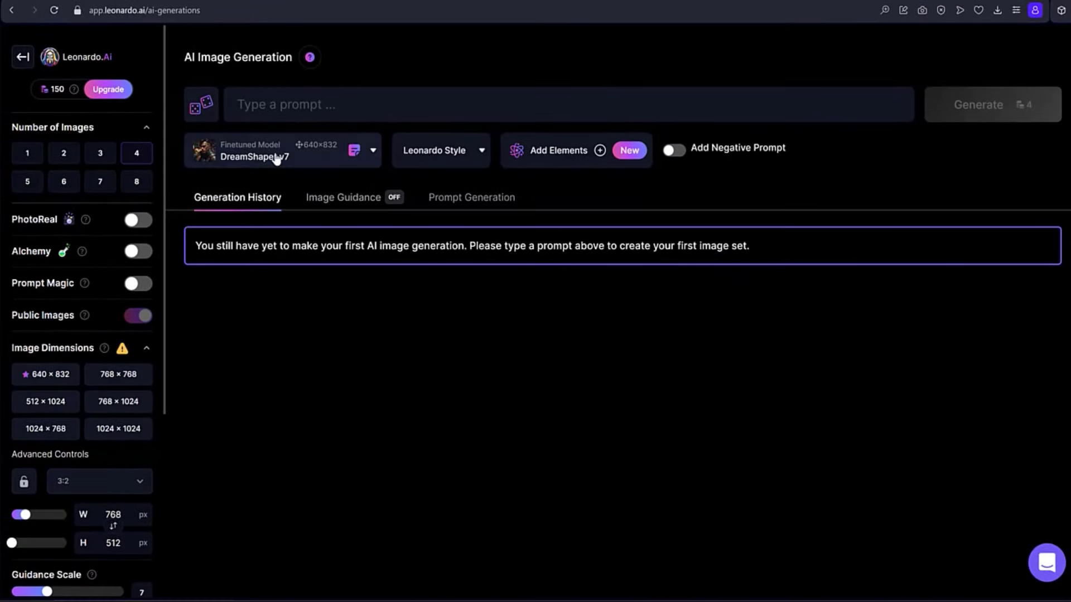
{"action": "left_click", "coordinate": [276, 160]}
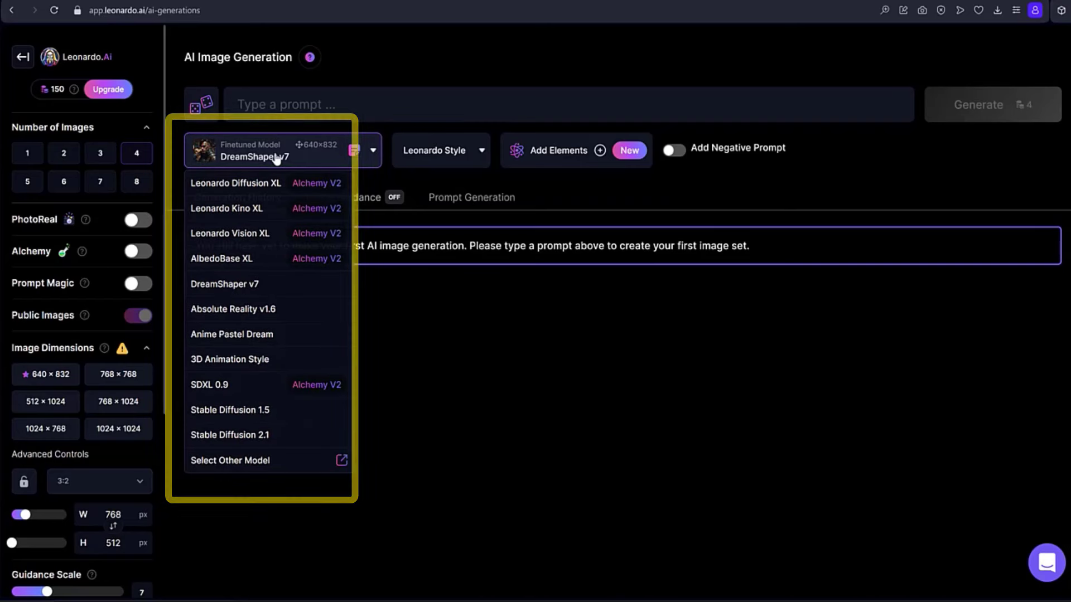
{"action": "left_click", "coordinate": [279, 157]}
{"action": "left_click", "coordinate": [441, 152]}
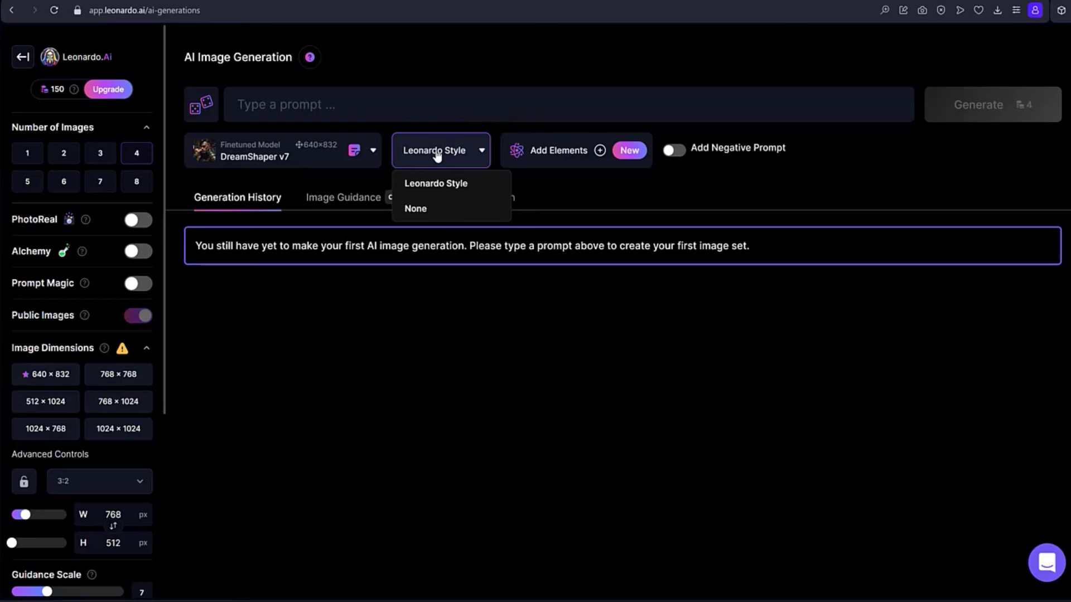
{"action": "left_click", "coordinate": [437, 153]}
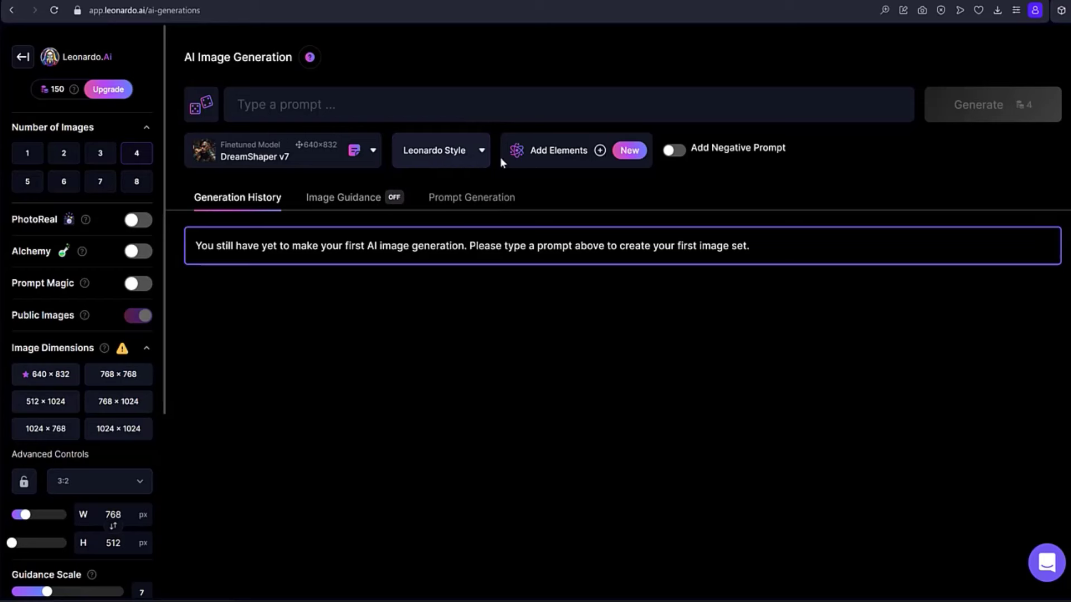
Browse the compatible Elements from start to end, and close the collection without selecting any.
{"action": "left_click", "coordinate": [556, 152]}
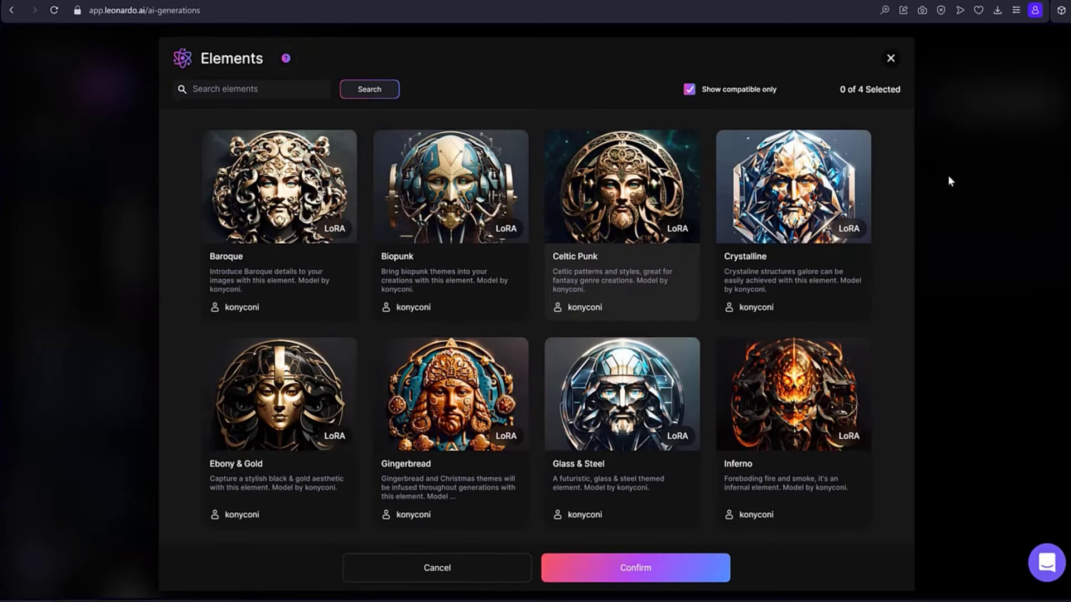
{"action": "scroll", "coordinate": [945, 172], "scroll_direction": "down", "scroll_amount": 8}
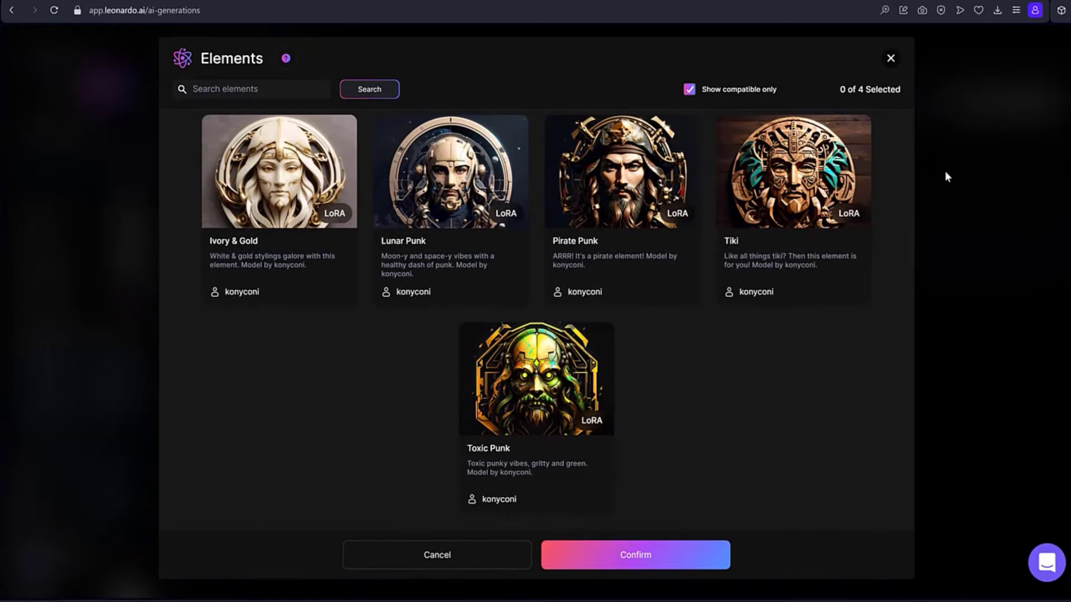
{"action": "scroll", "coordinate": [945, 171], "scroll_direction": "up", "scroll_amount": 8}
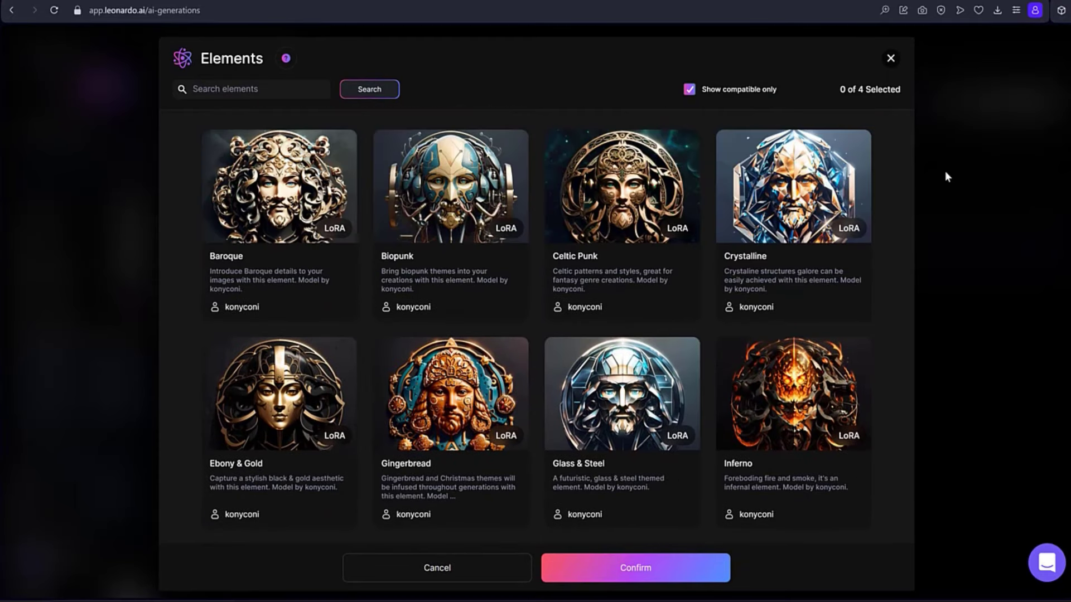
{"action": "left_click", "coordinate": [892, 58]}
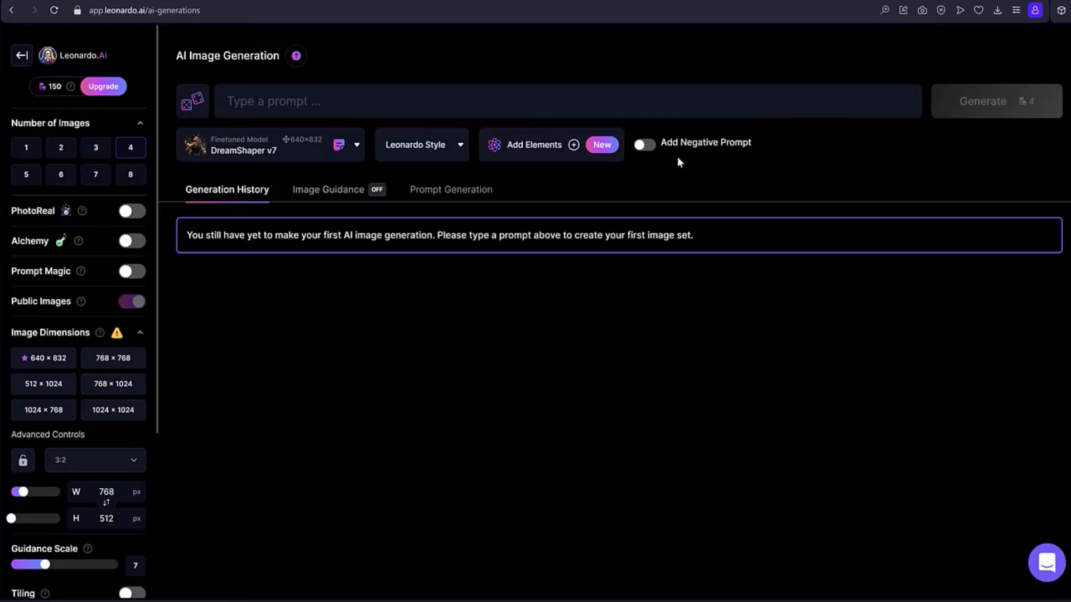
Turn the negative prompt option on to view its field, turn it back off, and open the Image Guidance settings.
{"action": "left_click", "coordinate": [644, 147]}
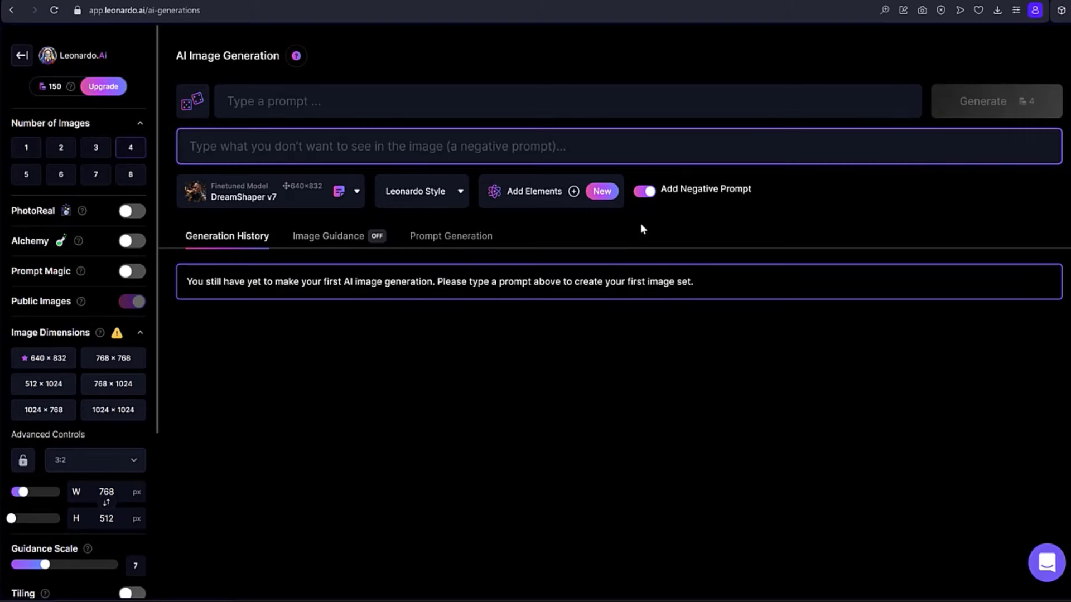
{"action": "left_click", "coordinate": [645, 191]}
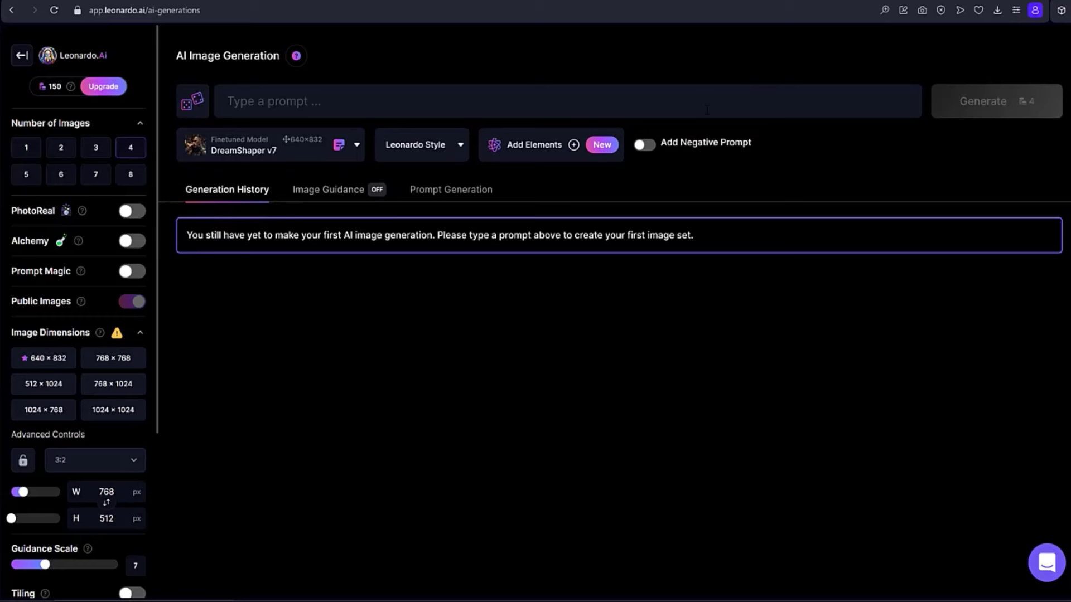
{"action": "left_click", "coordinate": [316, 192]}
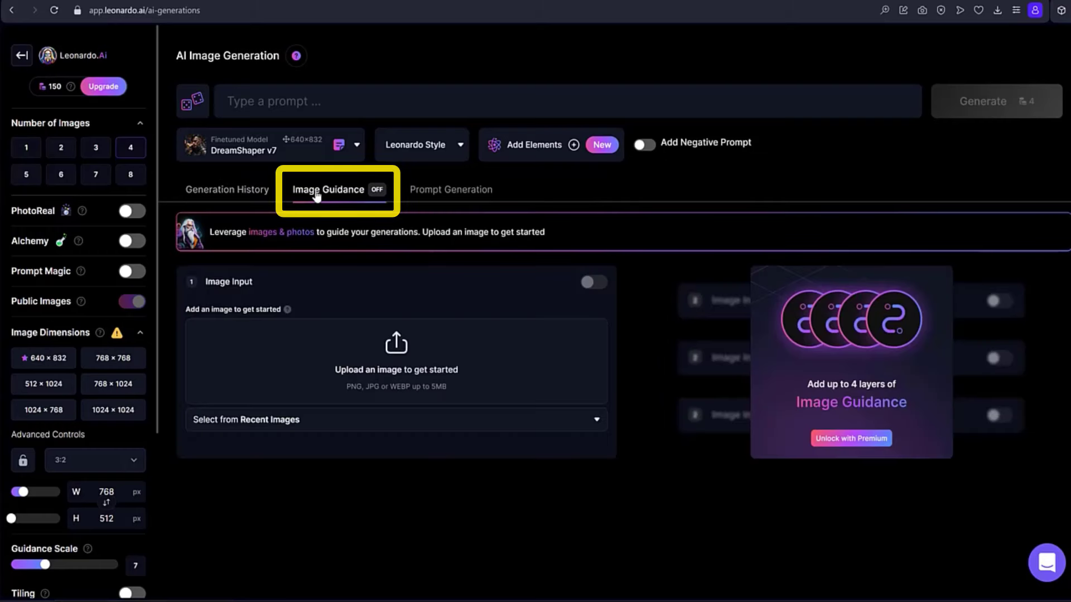
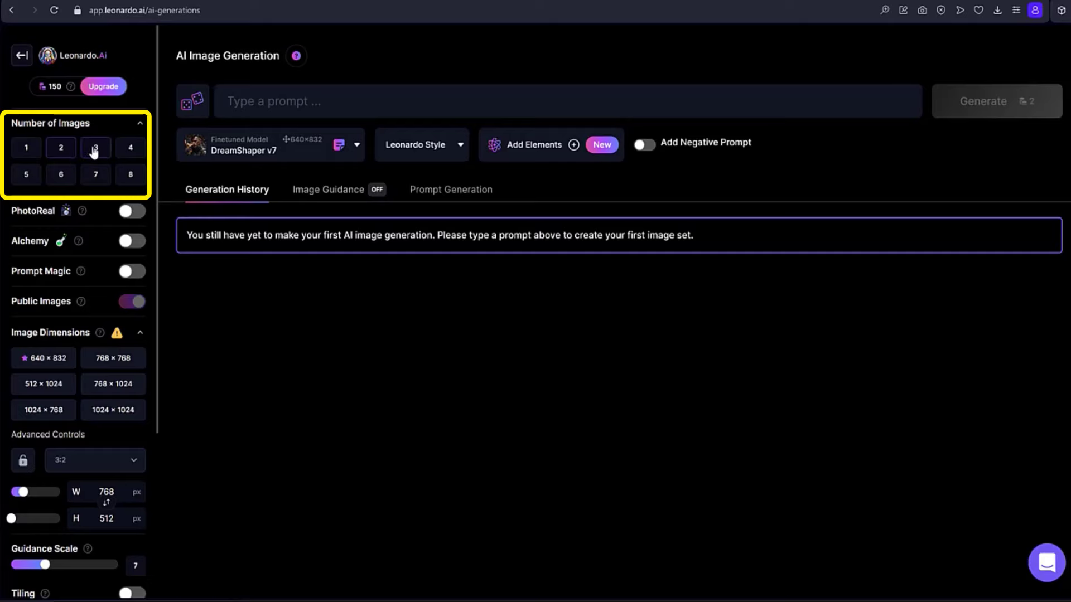
Set the number of images to 4 and read the explanations of the Alchemy, Prompt Magic and Public Images options.
{"action": "left_click", "coordinate": [95, 150]}
{"action": "left_click", "coordinate": [130, 148]}
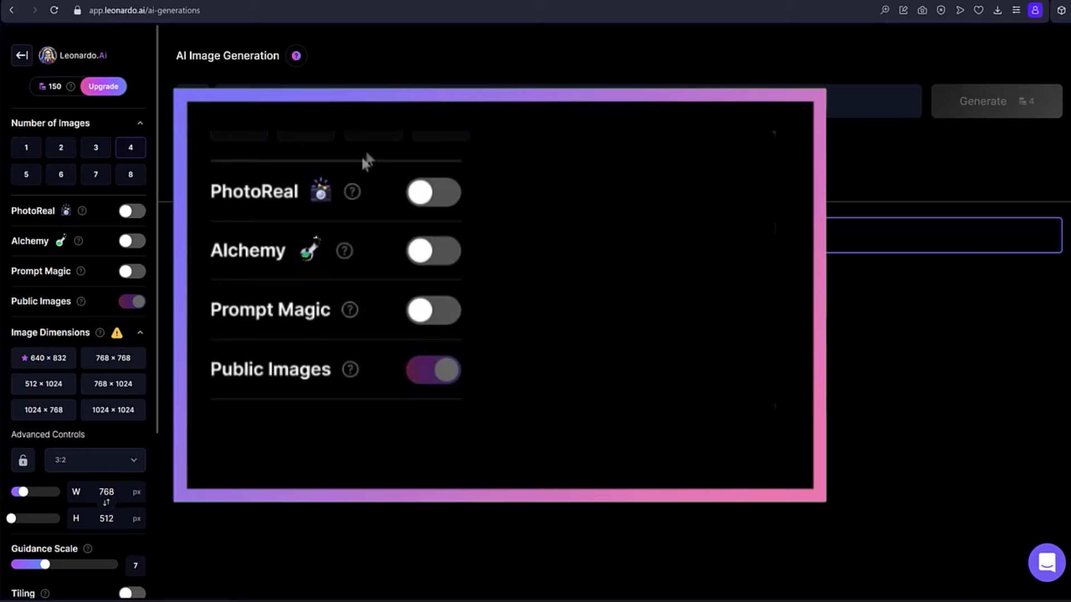
{"action": "mouse_move", "coordinate": [346, 252]}
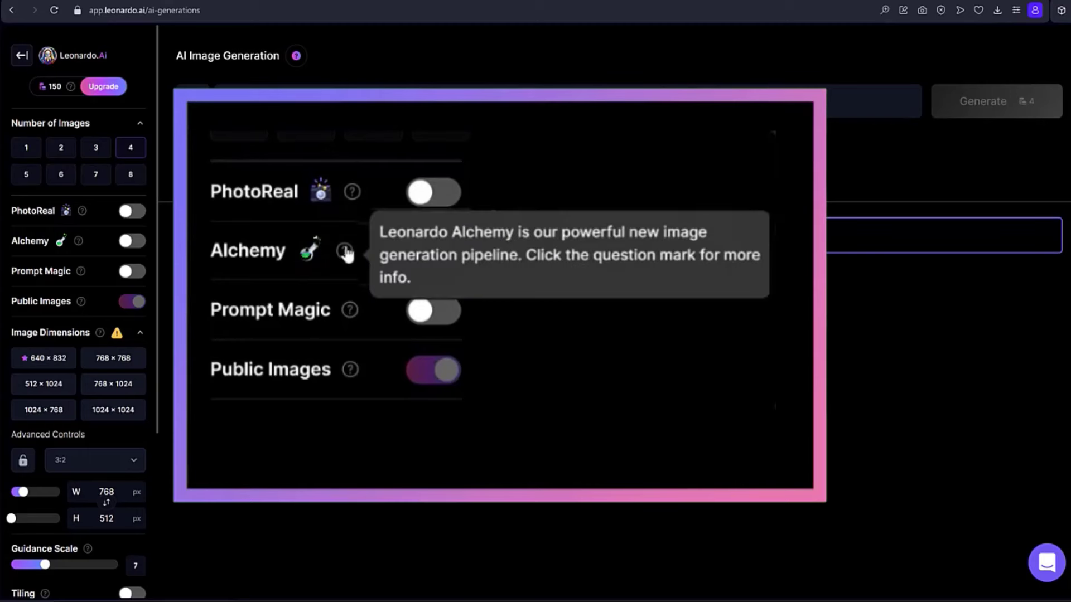
{"action": "mouse_move", "coordinate": [347, 315]}
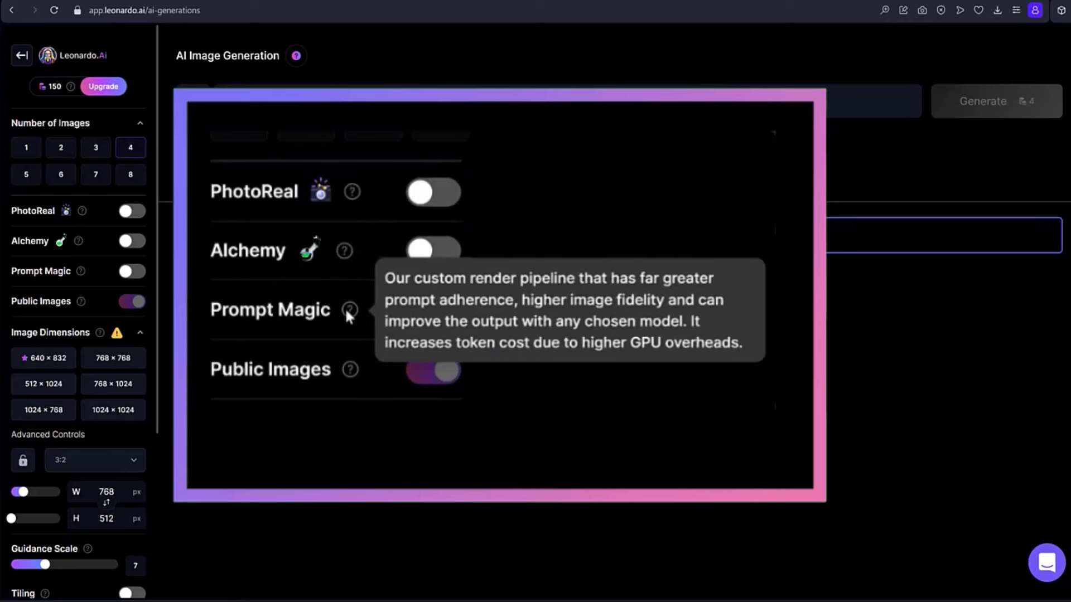
{"action": "mouse_move", "coordinate": [349, 377]}
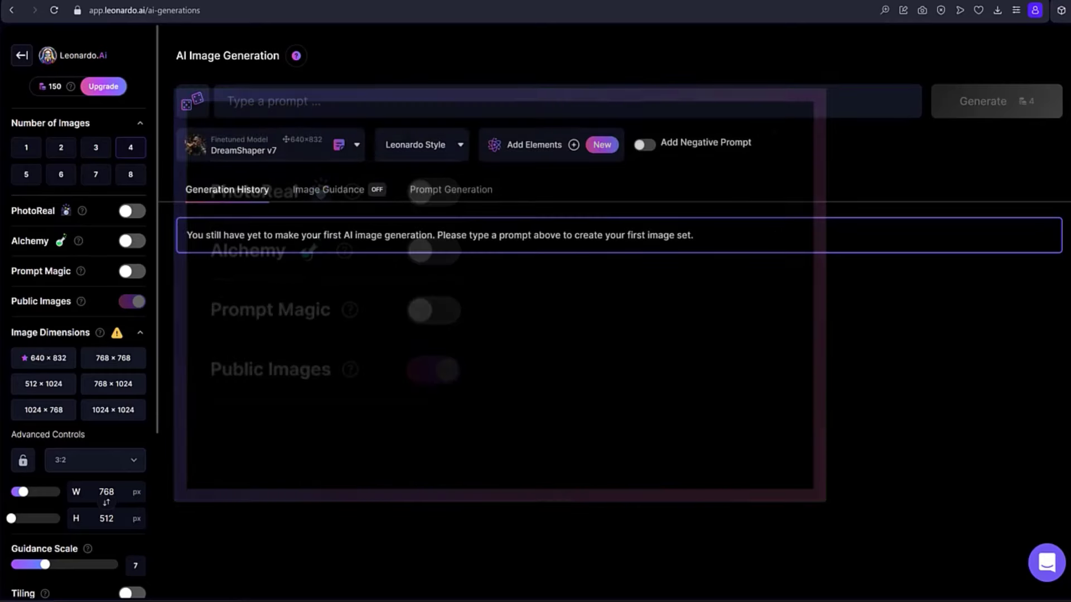
Try the 768 × 768 and 1024 × 1024 presets, and set the image dimensions to 640 × 832.
{"action": "left_click", "coordinate": [119, 362]}
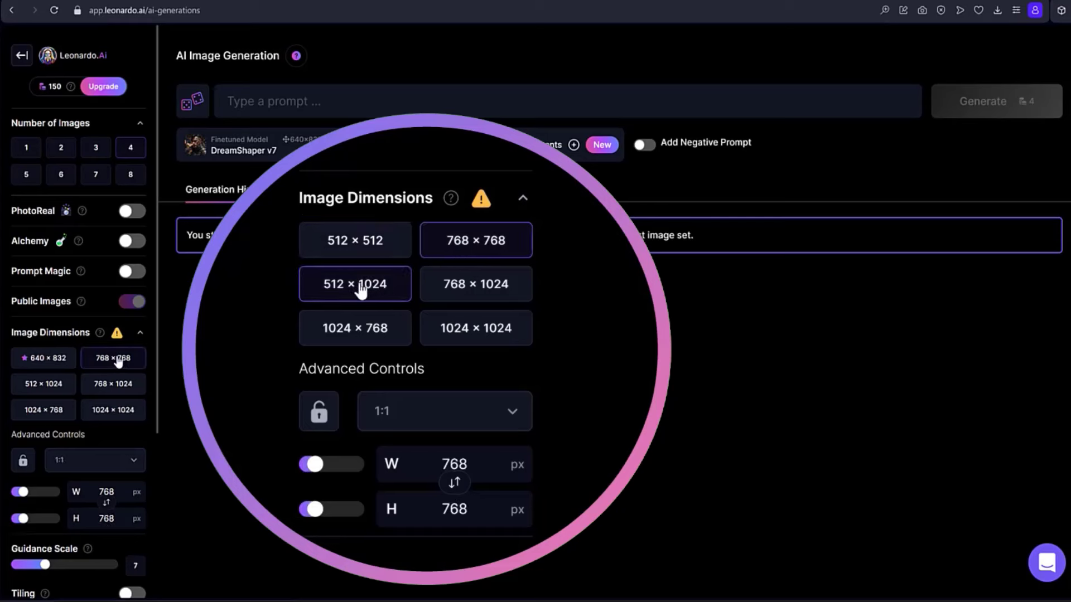
{"action": "left_click", "coordinate": [114, 412]}
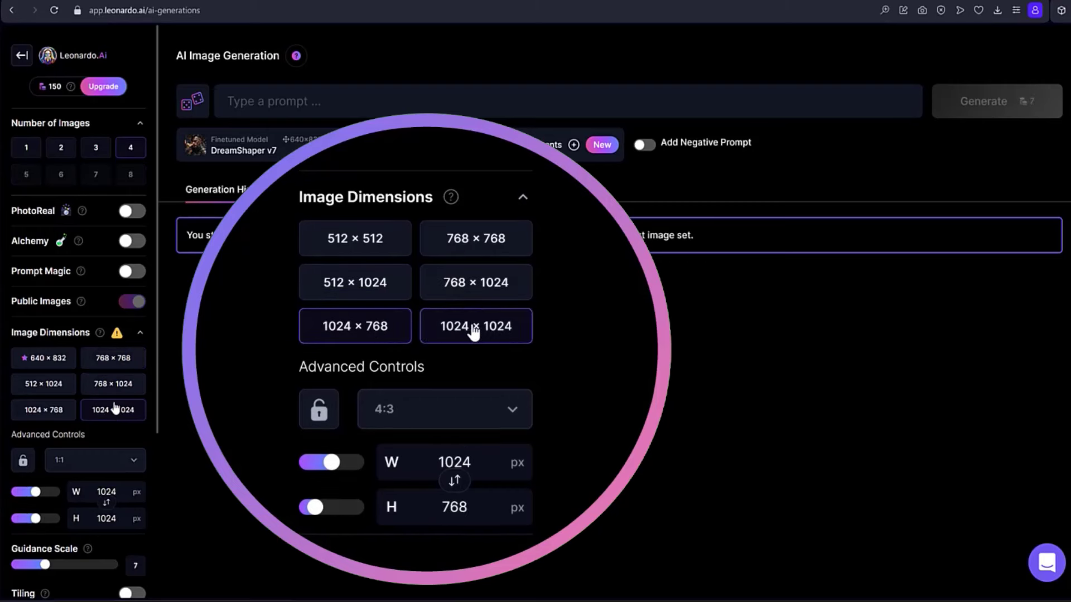
{"action": "left_click", "coordinate": [118, 359]}
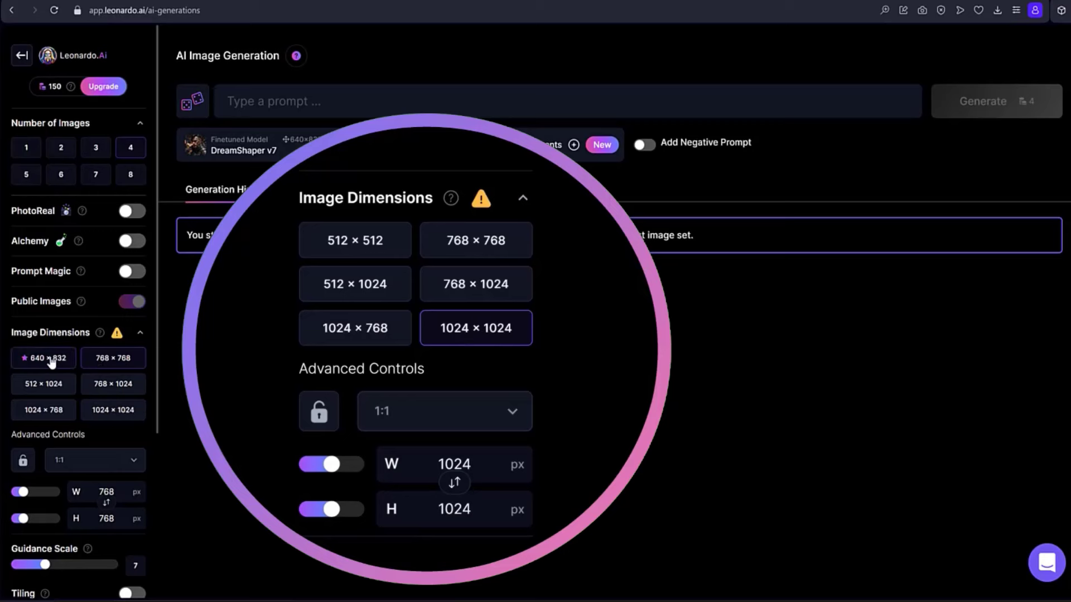
{"action": "left_click", "coordinate": [51, 360]}
{"action": "scroll", "coordinate": [154, 360], "scroll_direction": "down", "scroll_amount": 2}
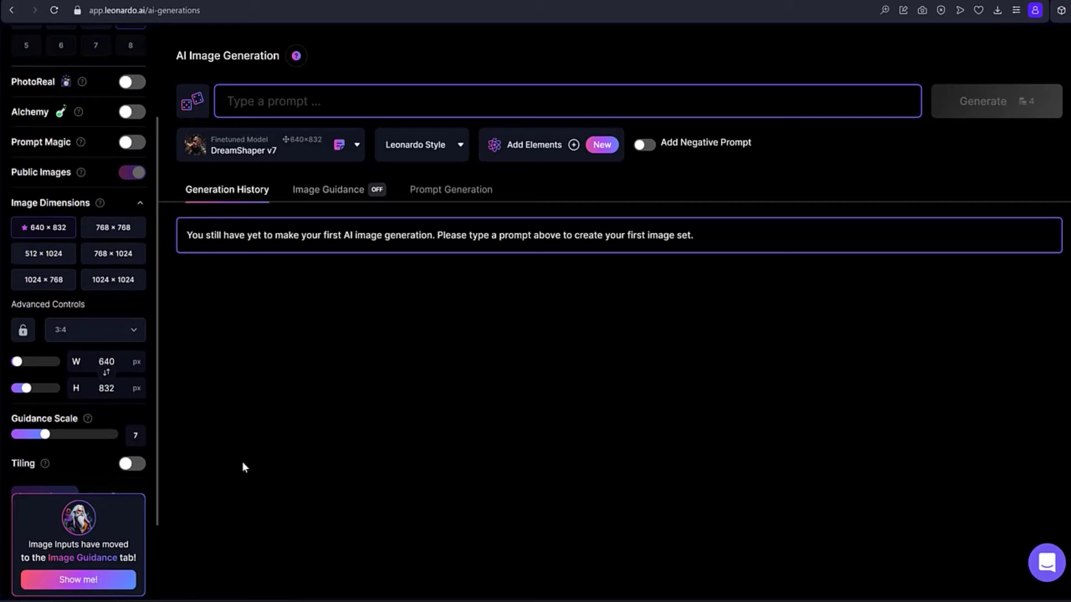
Generate images from the prompt "portrait of a woman in old Hollywood style, colour, mid 30s, cheerful facial expression, detailed film noir picture" and open the red-haired portrait.
{"action": "type", "text": "portrait of a woman in old Hollywood style, colour, mid 30s, cheerful facial expression, detailed film noir picture"}
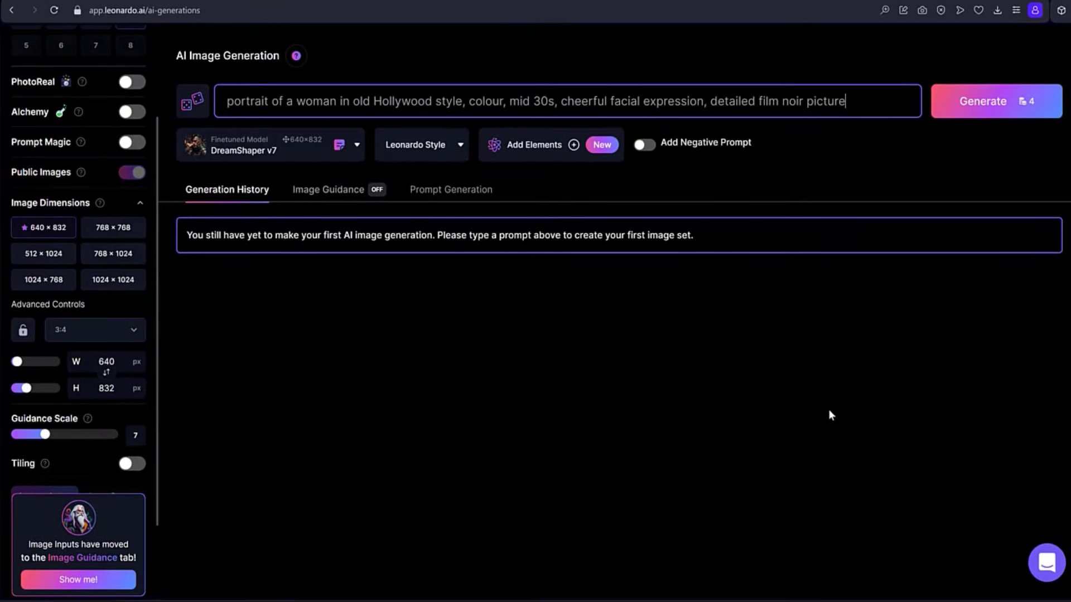
{"action": "left_click", "coordinate": [985, 106]}
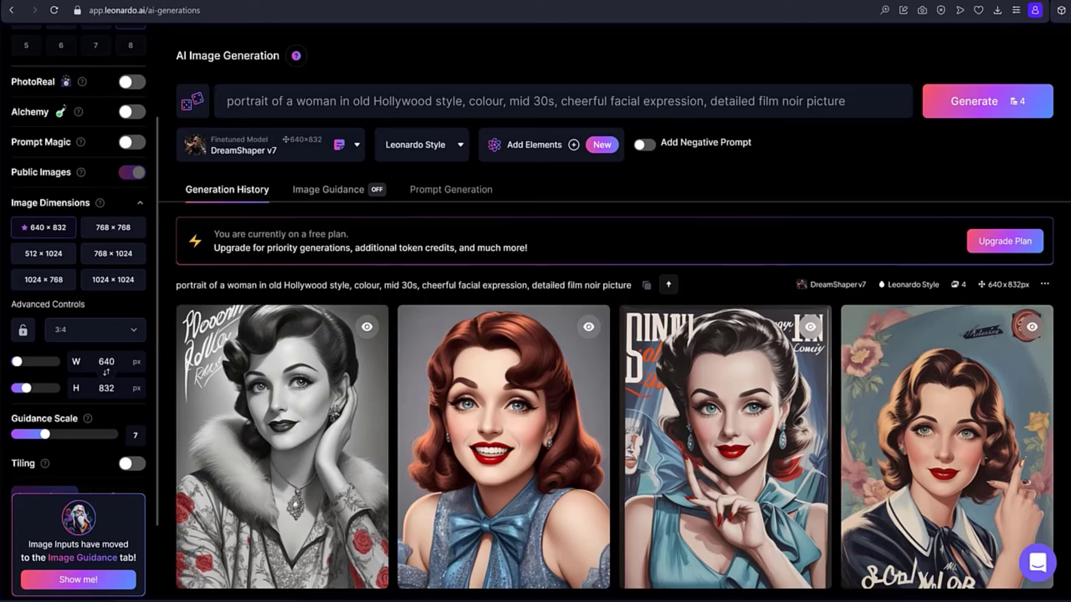
{"action": "left_click", "coordinate": [500, 420]}
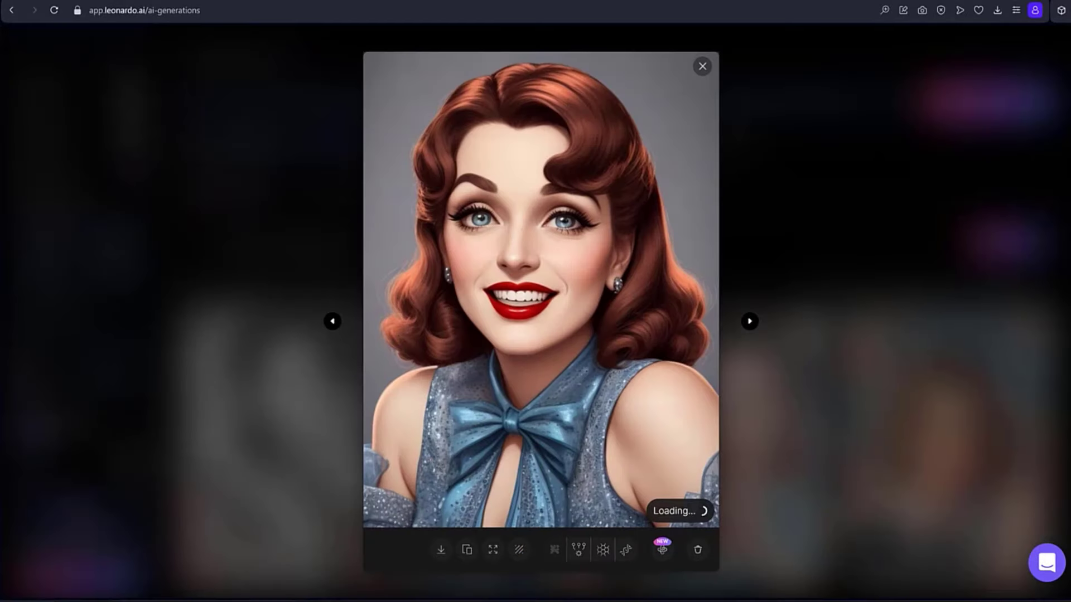
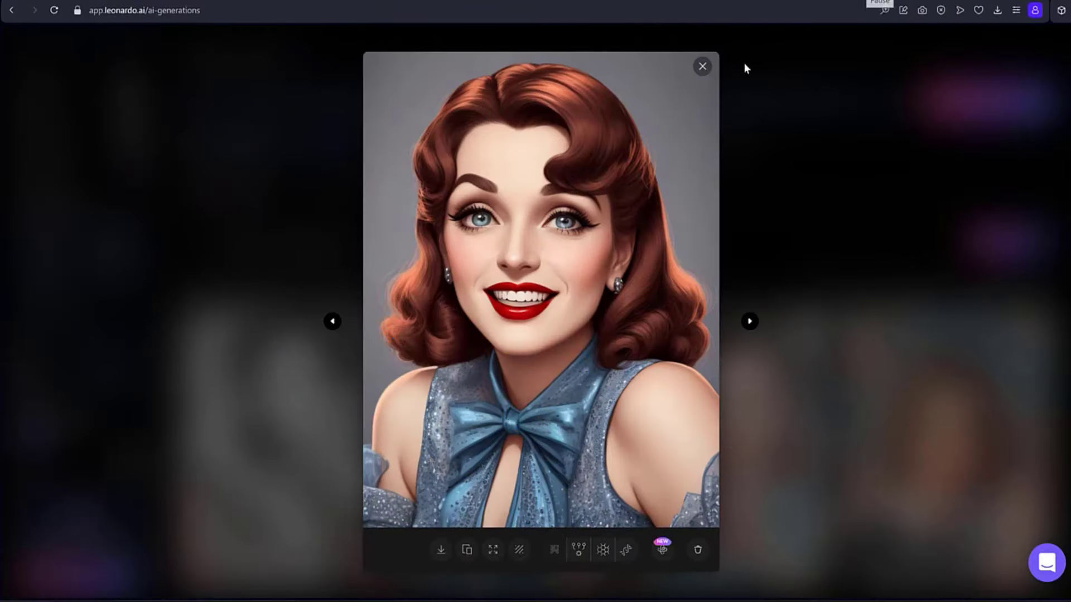
Close the enlarged red-haired portrait and set the finetuned model to 3D Animation Style.
{"action": "left_click", "coordinate": [704, 67]}
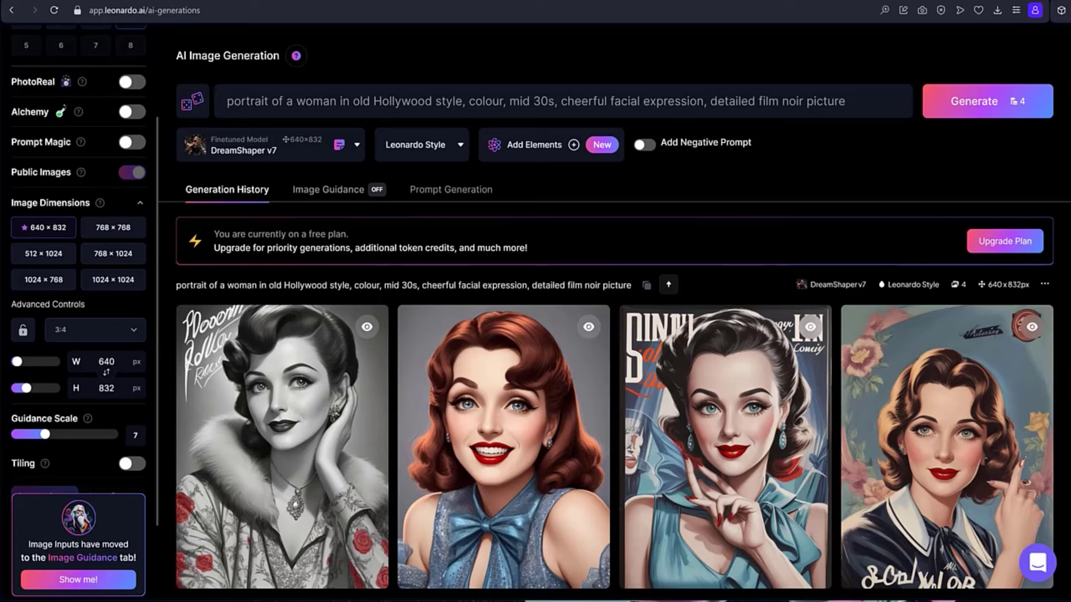
{"action": "left_click", "coordinate": [227, 152]}
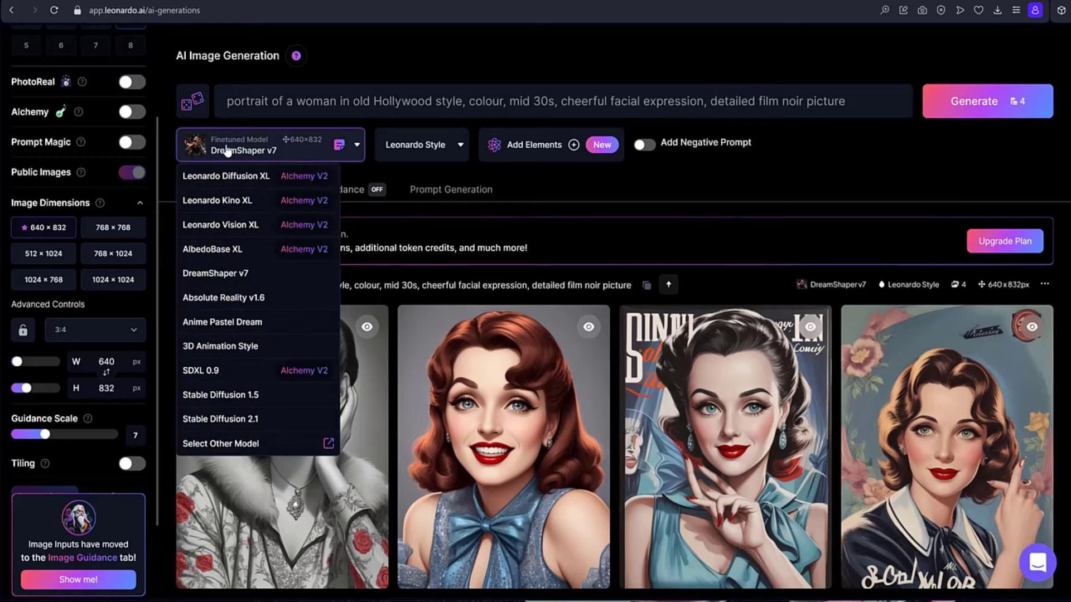
{"action": "left_click", "coordinate": [222, 347]}
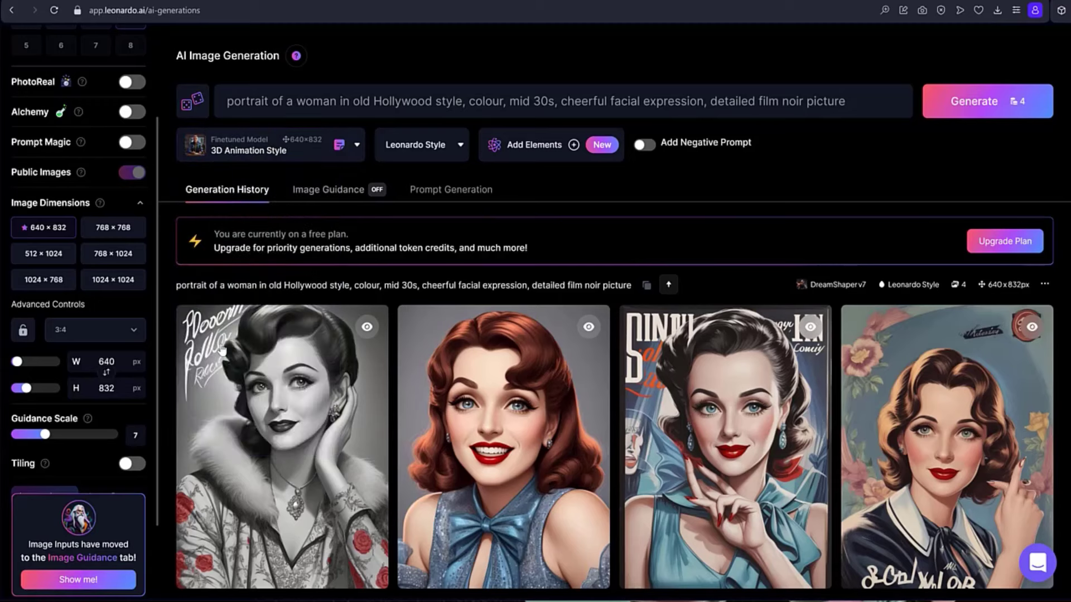
Browse the available elements and add the Ebony & Gold element to the generation.
{"action": "left_click", "coordinate": [547, 147]}
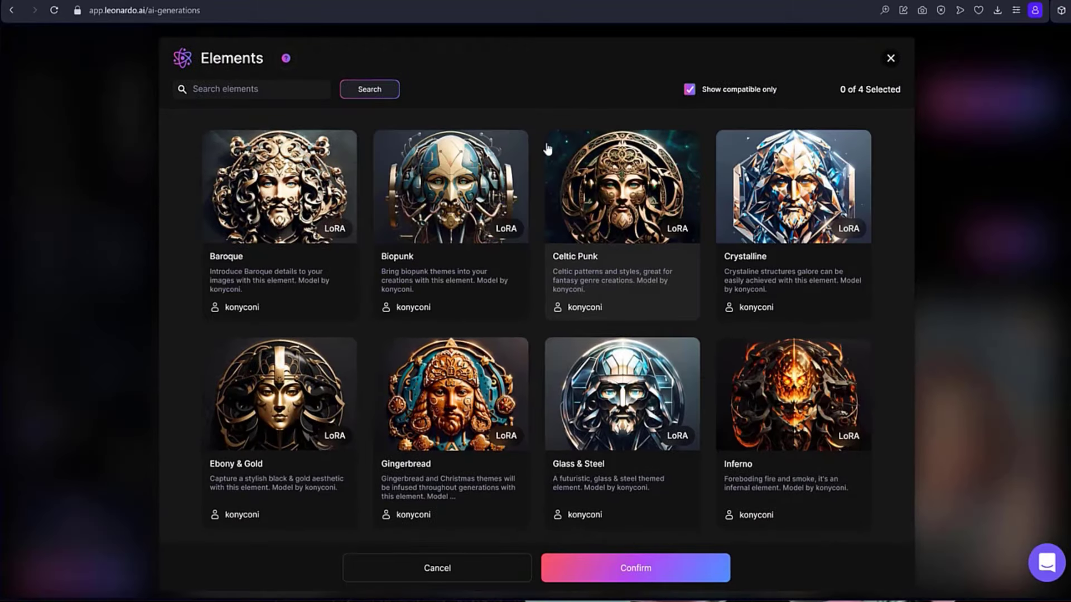
{"action": "scroll", "coordinate": [478, 318], "scroll_direction": "down", "scroll_amount": 2}
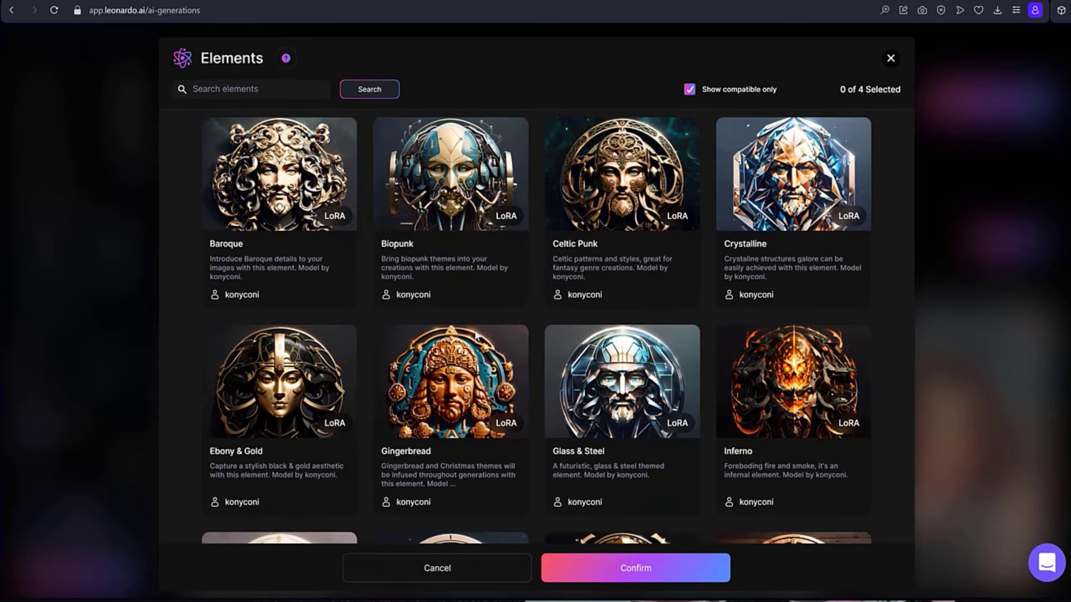
{"action": "scroll", "coordinate": [476, 335], "scroll_direction": "down", "scroll_amount": 3}
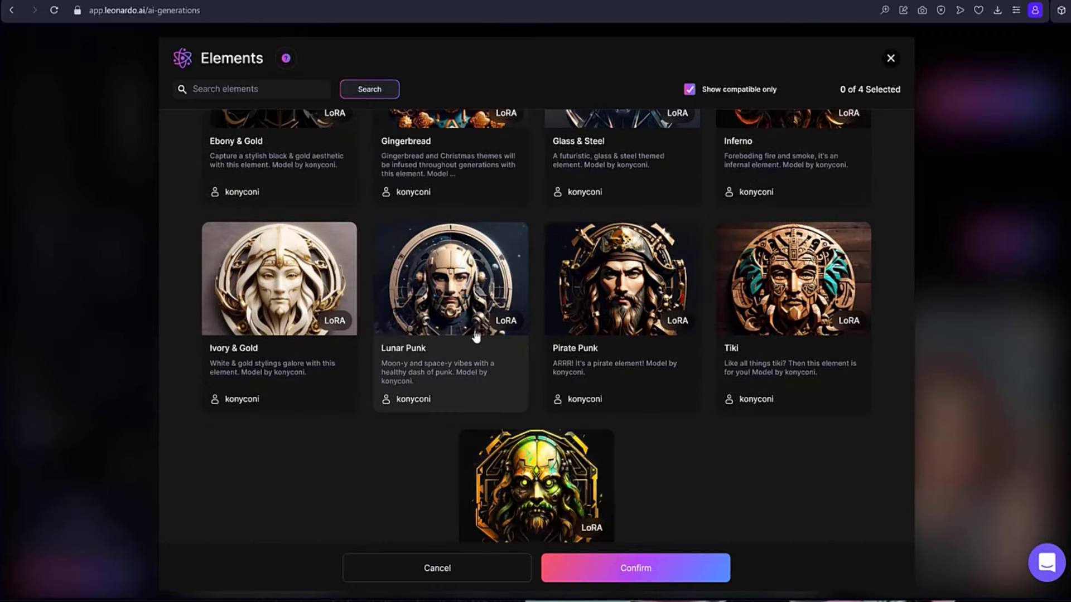
{"action": "scroll", "coordinate": [476, 335], "scroll_direction": "up", "scroll_amount": 3}
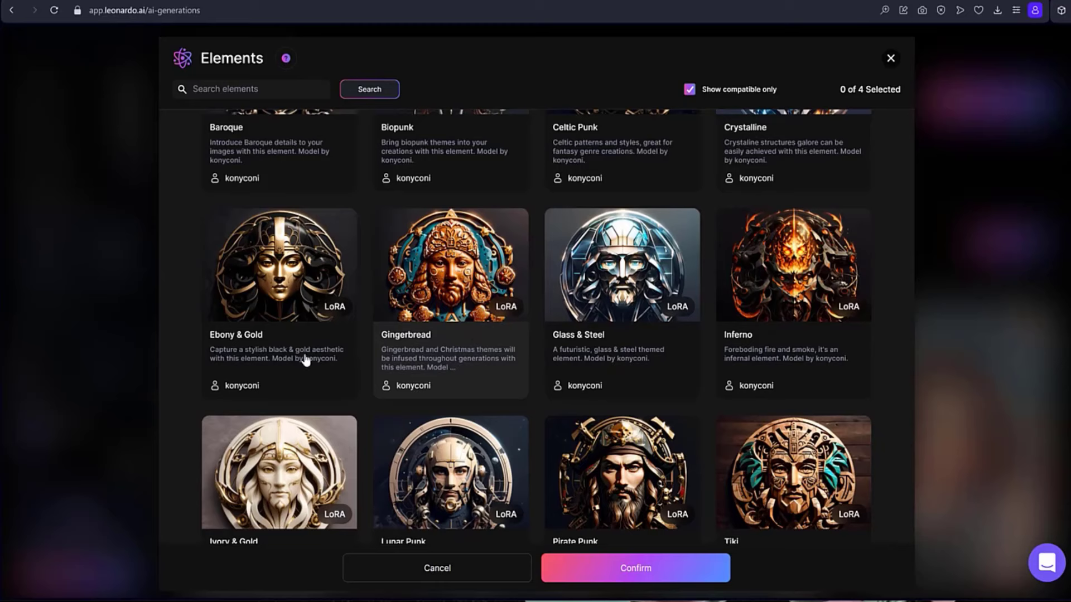
{"action": "left_click", "coordinate": [292, 287]}
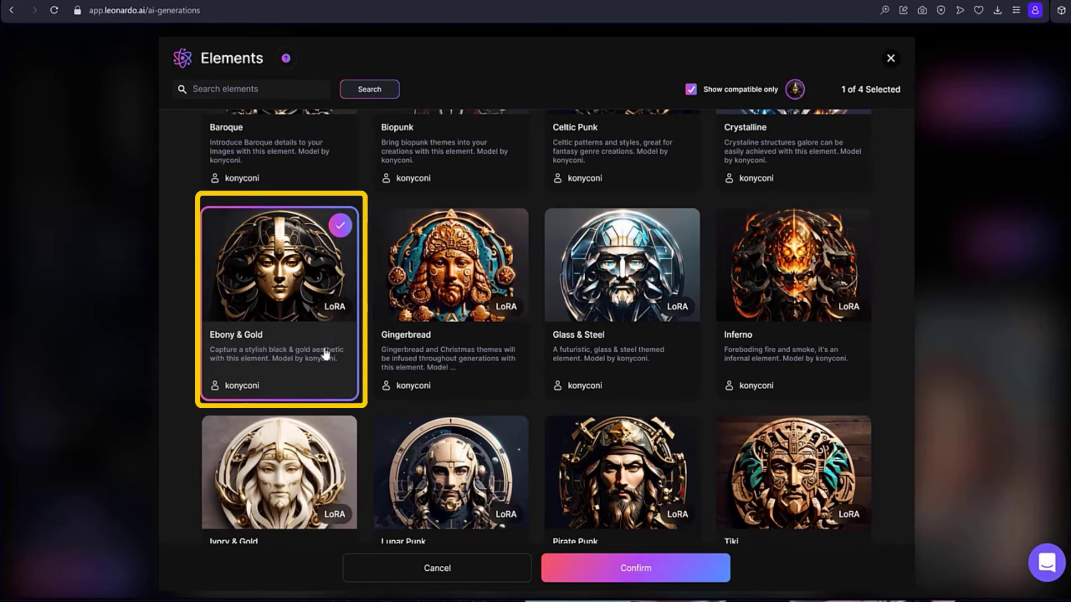
{"action": "left_click", "coordinate": [651, 574]}
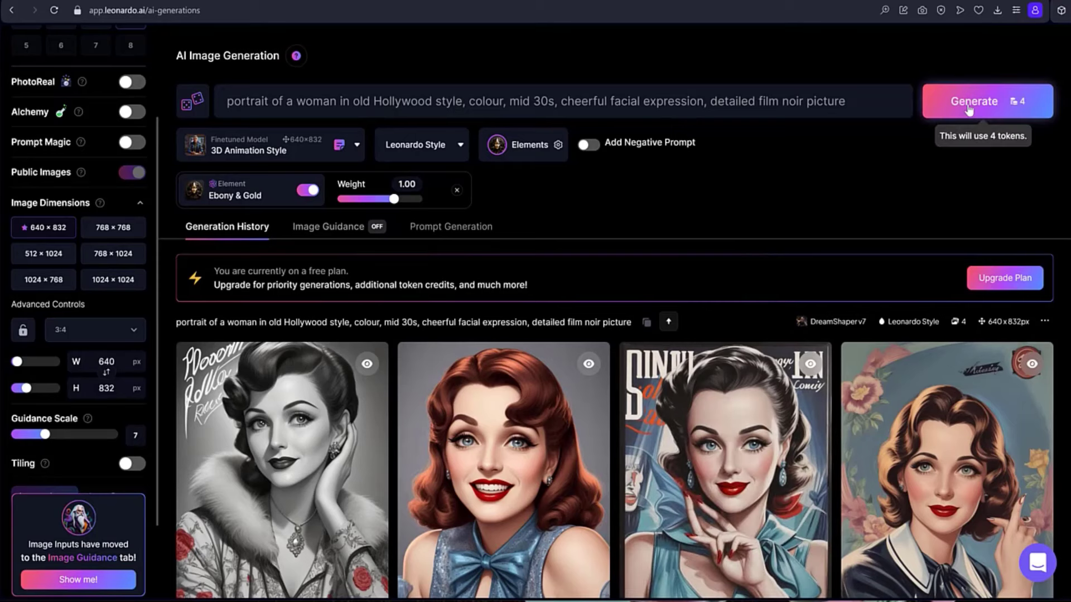
Generate four portraits with the 3D Animation Style model and Ebony & Gold element, and look over the results.
{"action": "left_click", "coordinate": [943, 112]}
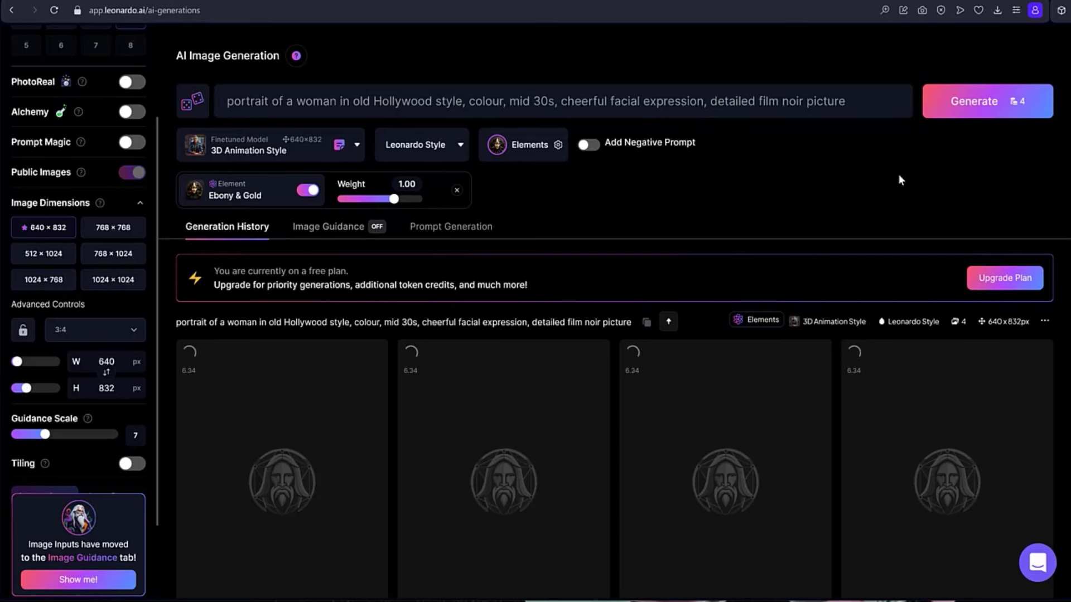
{"action": "scroll", "coordinate": [982, 251], "scroll_direction": "down", "scroll_amount": 3}
{"action": "scroll", "coordinate": [1036, 293], "scroll_direction": "down", "scroll_amount": 1}
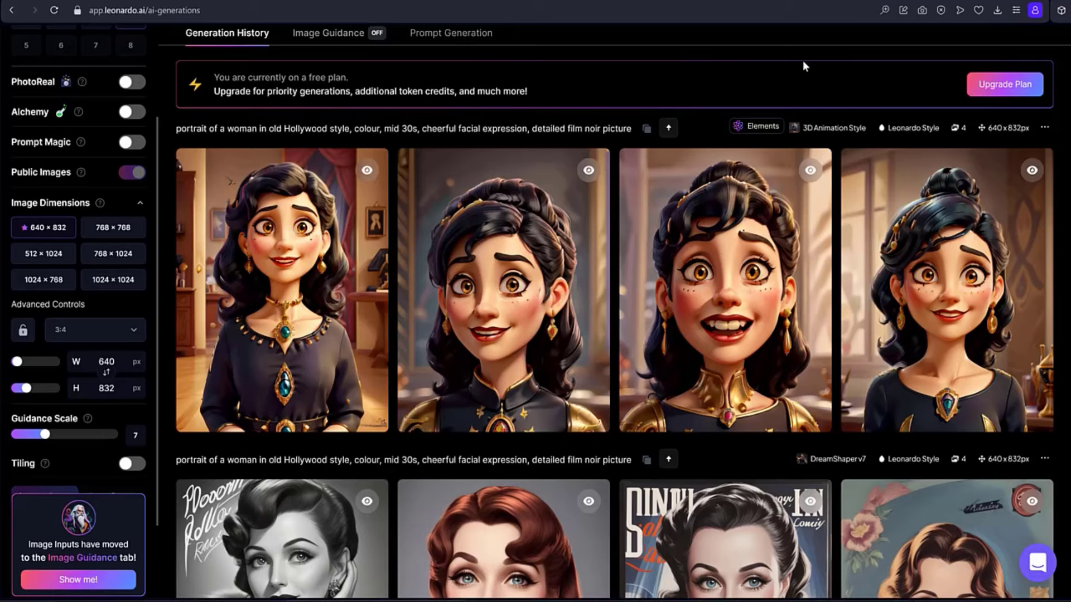
{"action": "scroll", "coordinate": [802, 60], "scroll_direction": "up", "scroll_amount": 3}
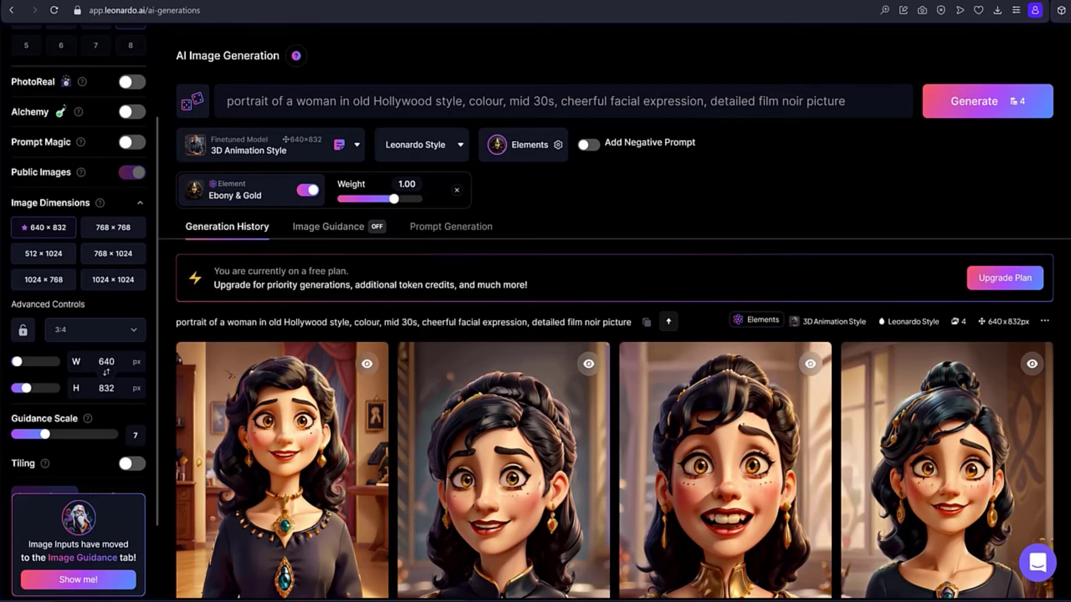
Add the negative prompt "black hair" and generate the portraits again.
{"action": "left_click", "coordinate": [619, 144]}
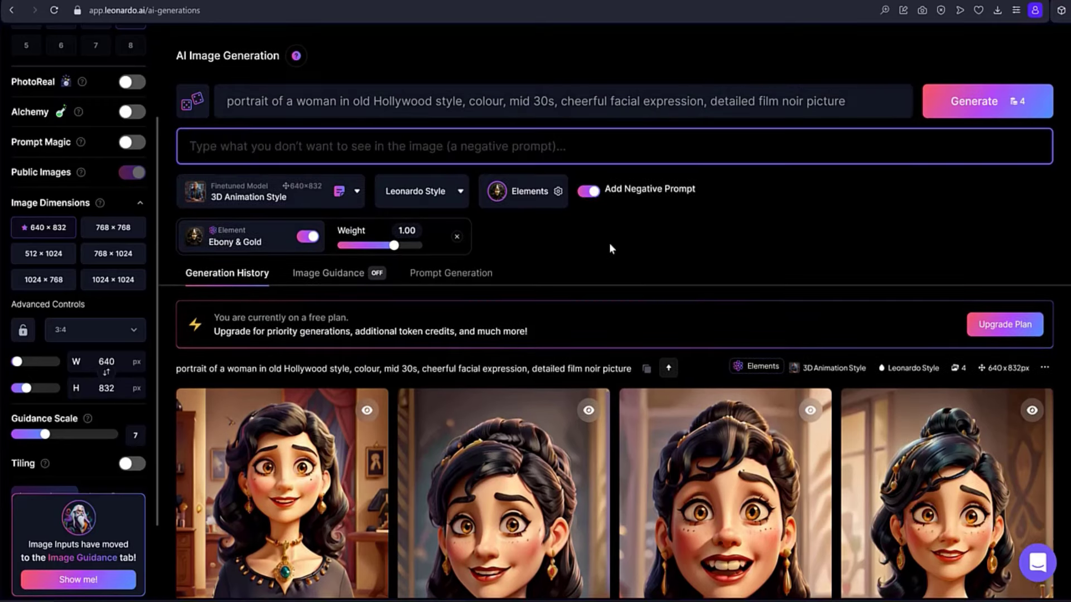
{"action": "type", "text": "black hair"}
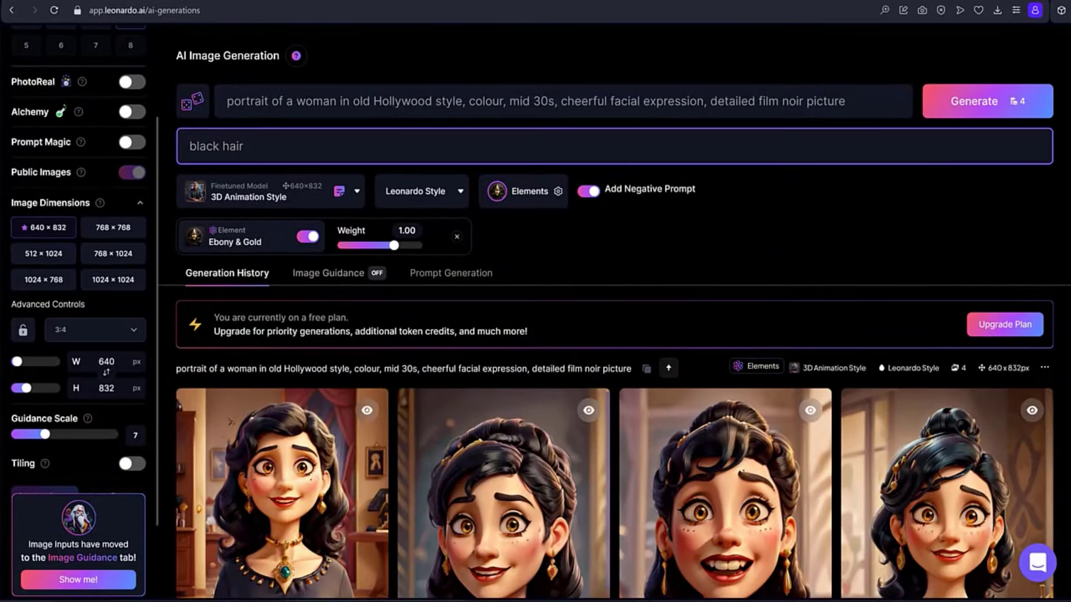
{"action": "left_click", "coordinate": [979, 101]}
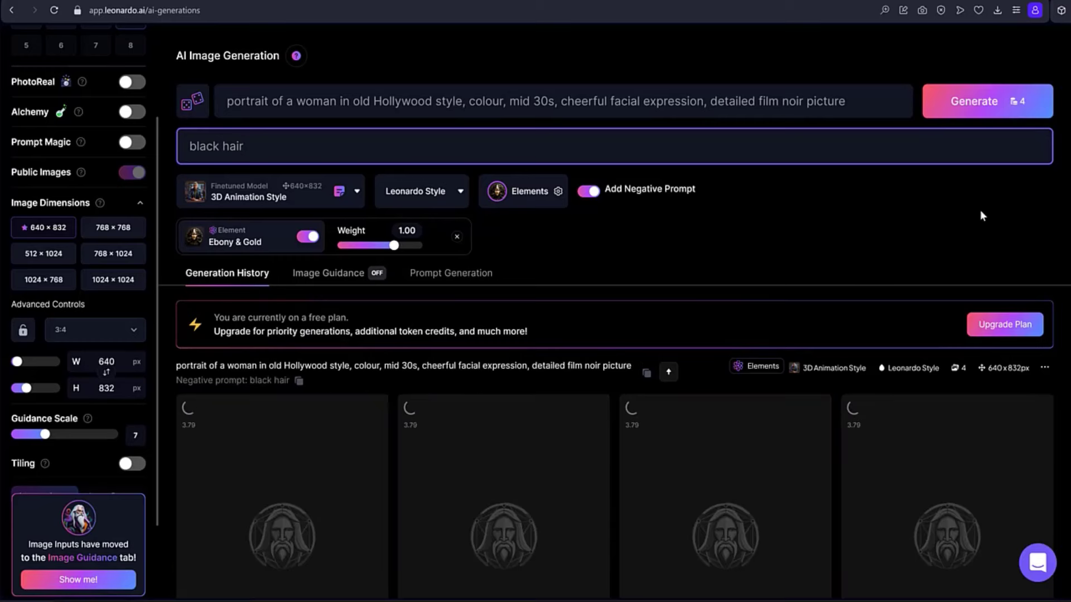
Look over the new portraits and view the second one, the blonde woman with the black choker, enlarged.
{"action": "scroll", "coordinate": [981, 212], "scroll_direction": "down", "scroll_amount": 3}
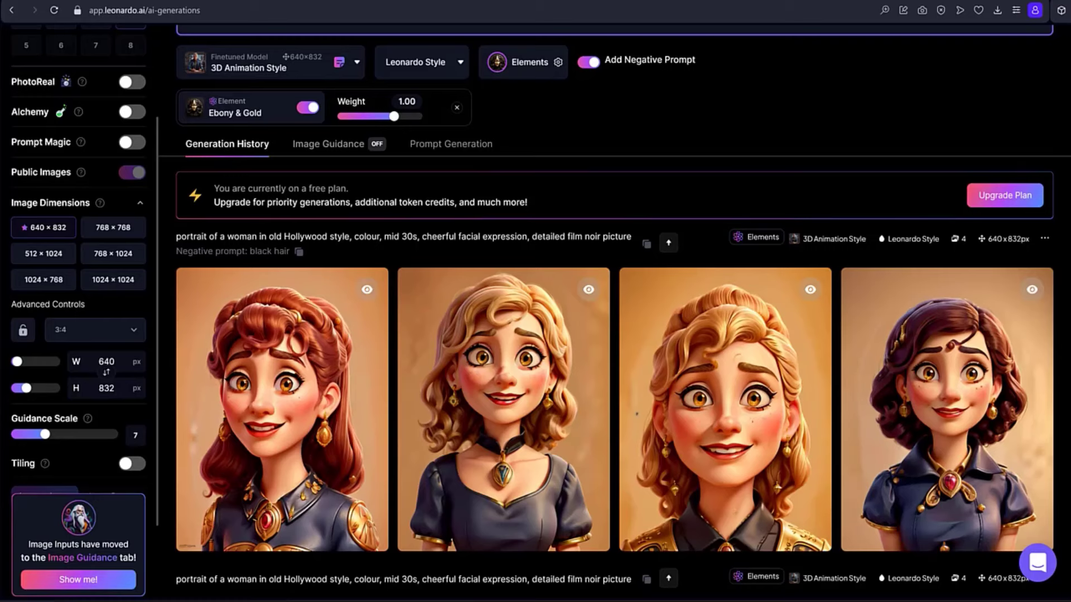
{"action": "scroll", "coordinate": [1063, 178], "scroll_direction": "down", "scroll_amount": 3}
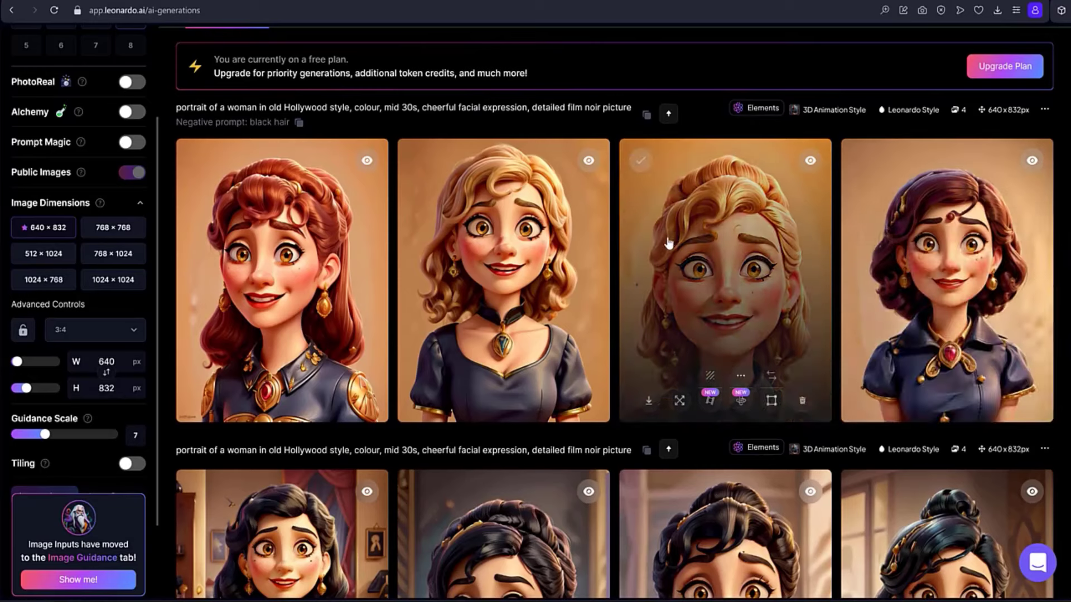
{"action": "left_click", "coordinate": [466, 187]}
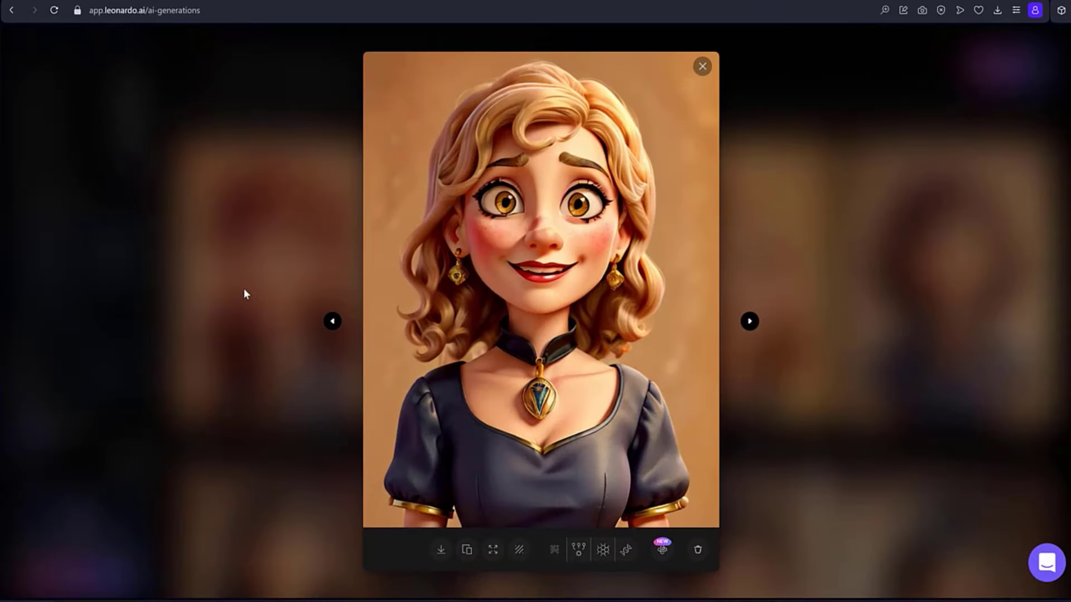
{"action": "left_click", "coordinate": [703, 67]}
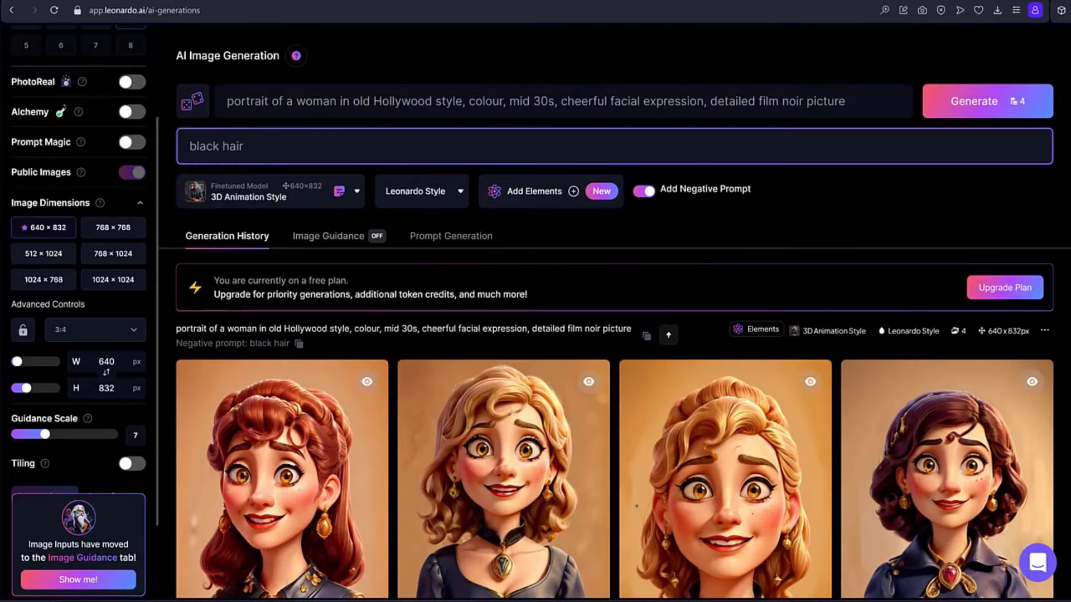
Upload the sea turtle photo from the Picture folder inside the desktop's Leonardo folder as the image guidance input.
{"action": "left_click", "coordinate": [337, 239]}
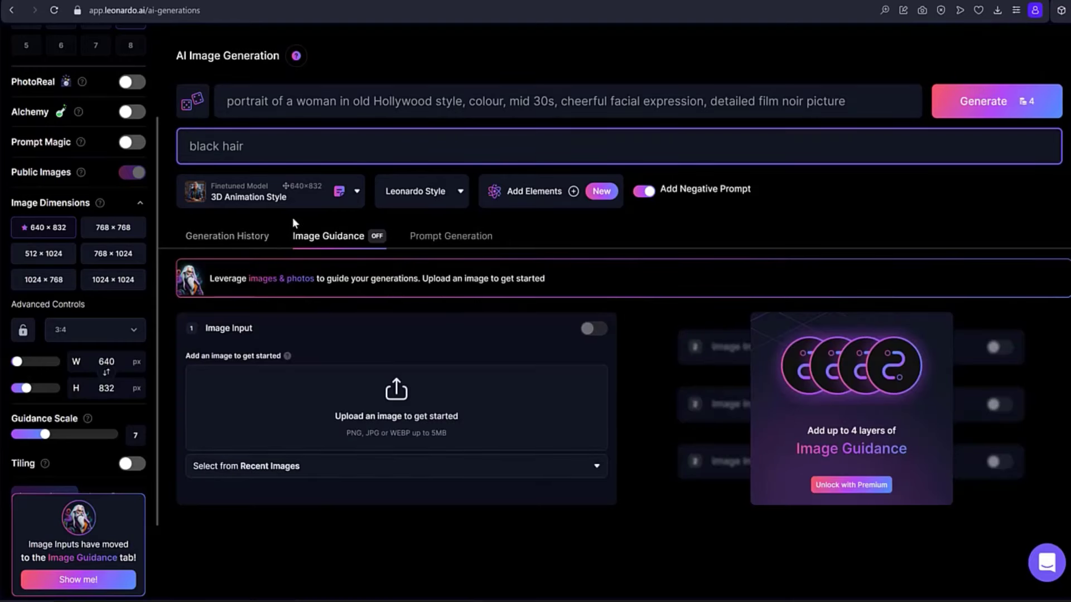
{"action": "left_click", "coordinate": [381, 424]}
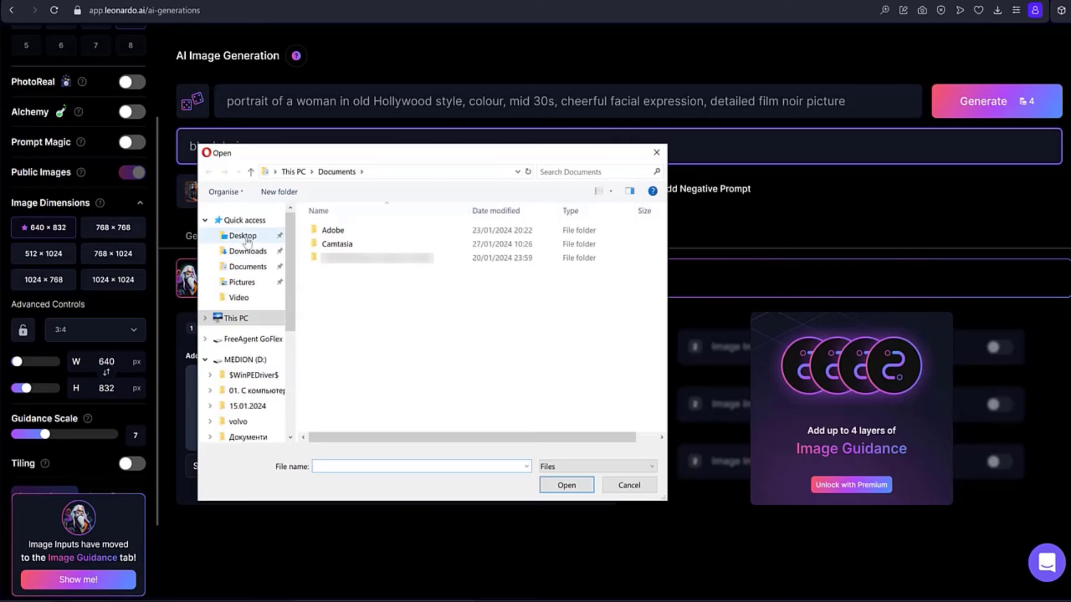
{"action": "left_click", "coordinate": [246, 239]}
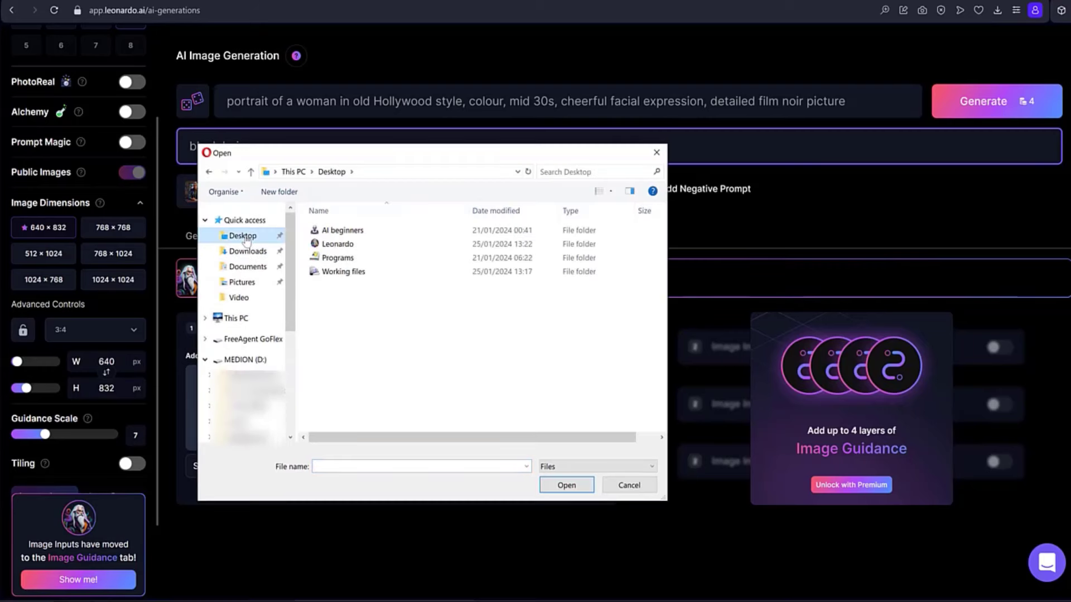
{"action": "left_click", "coordinate": [339, 246]}
{"action": "double_click", "coordinate": [339, 246]}
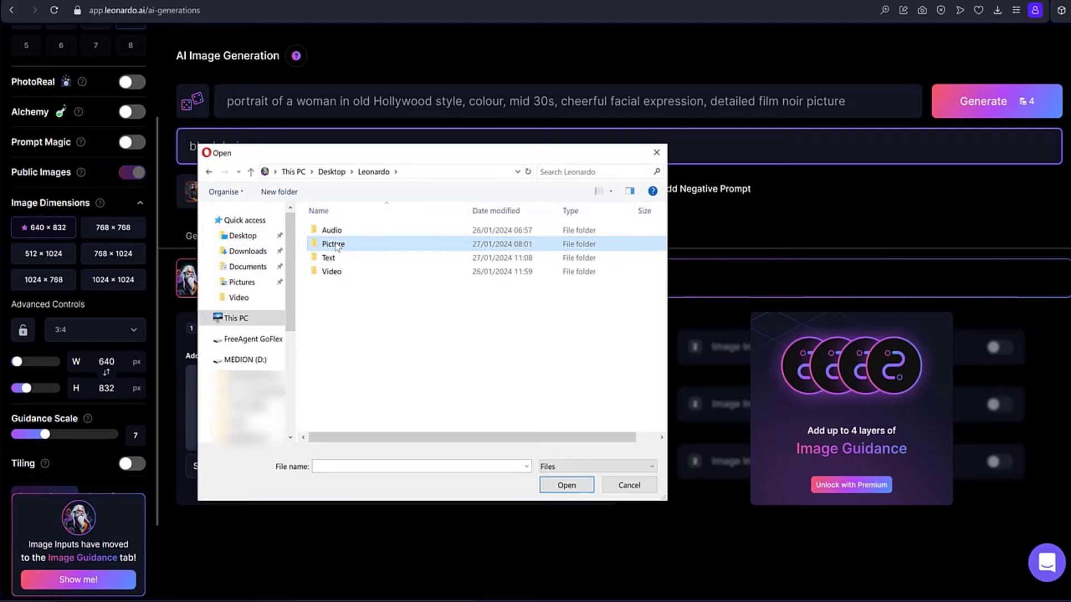
{"action": "double_click", "coordinate": [338, 244]}
{"action": "double_click", "coordinate": [336, 248]}
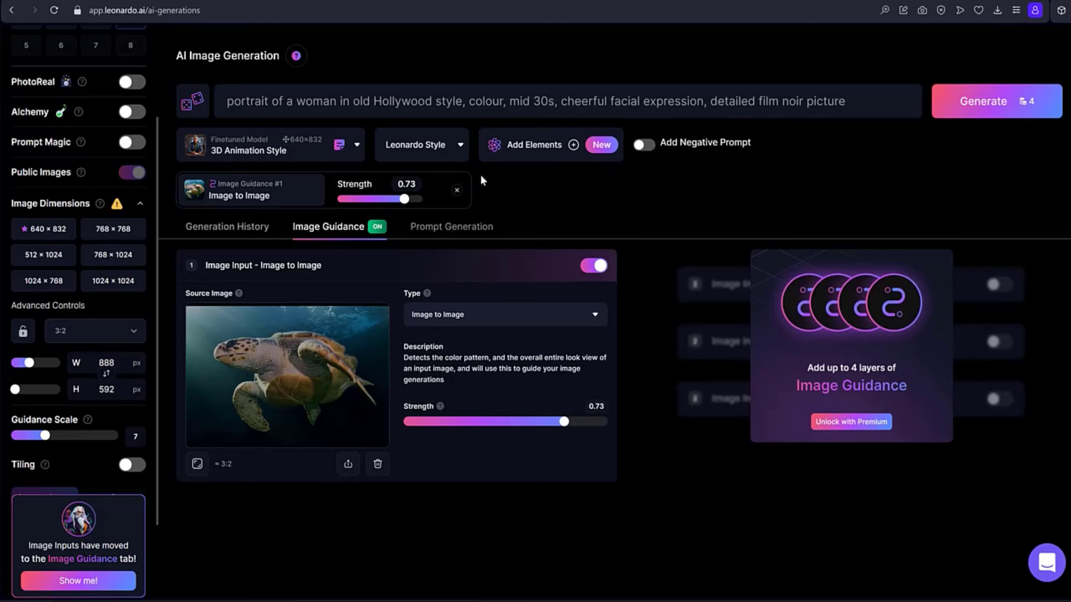
Switch the finetuned model to Absolute Reality v1.6 and generate images from the prompt "see turtle swimming in the ocean".
{"action": "left_click", "coordinate": [356, 147]}
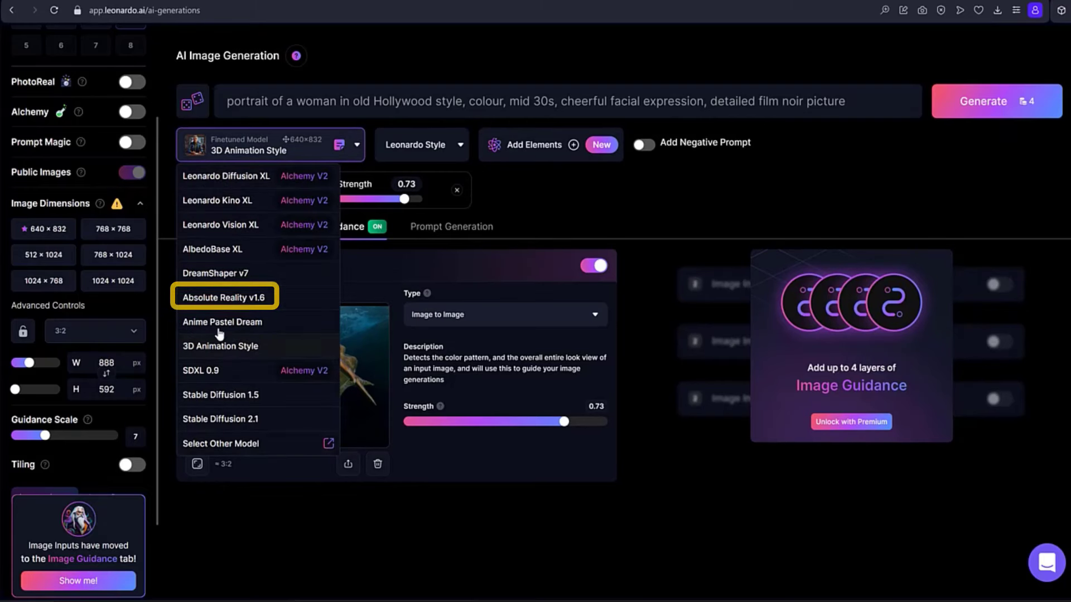
{"action": "left_click", "coordinate": [212, 300]}
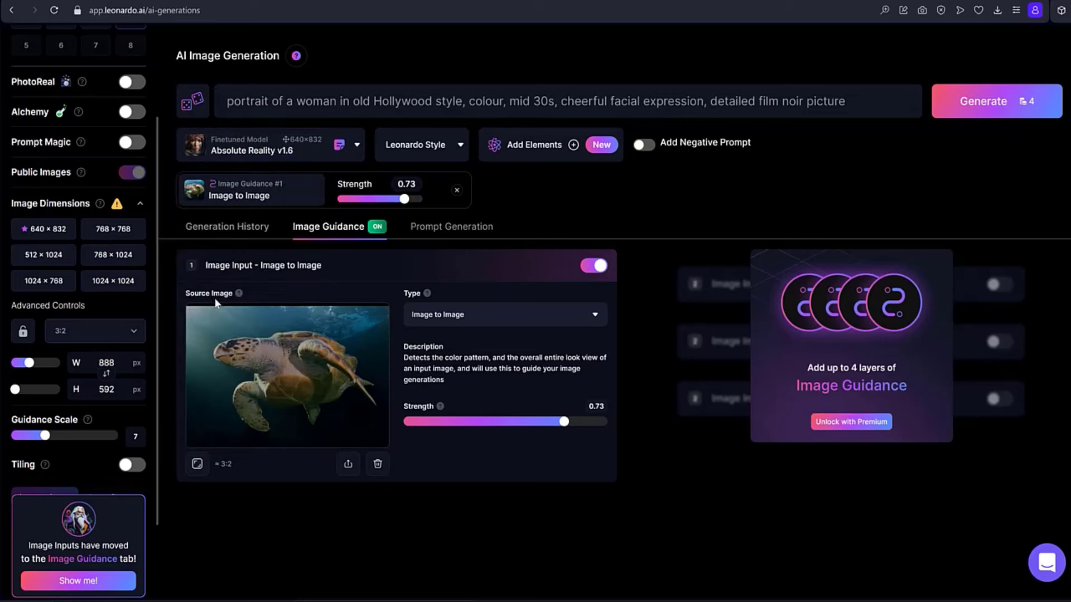
{"action": "left_click_drag", "start_coordinate": [853, 101], "coordinate": [220, 102]}
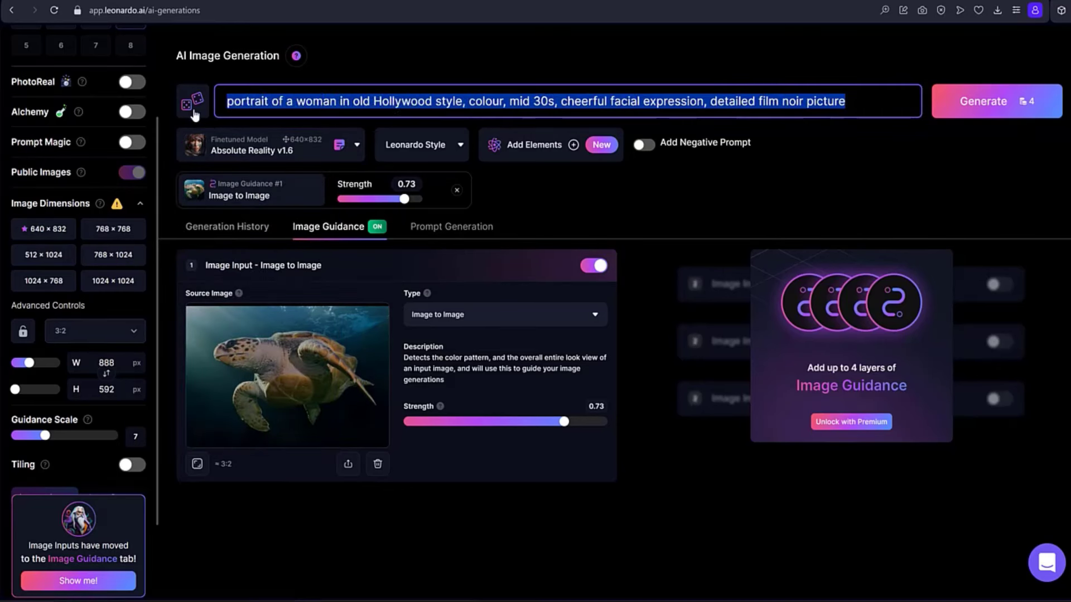
{"action": "key", "text": "BackSpace"}
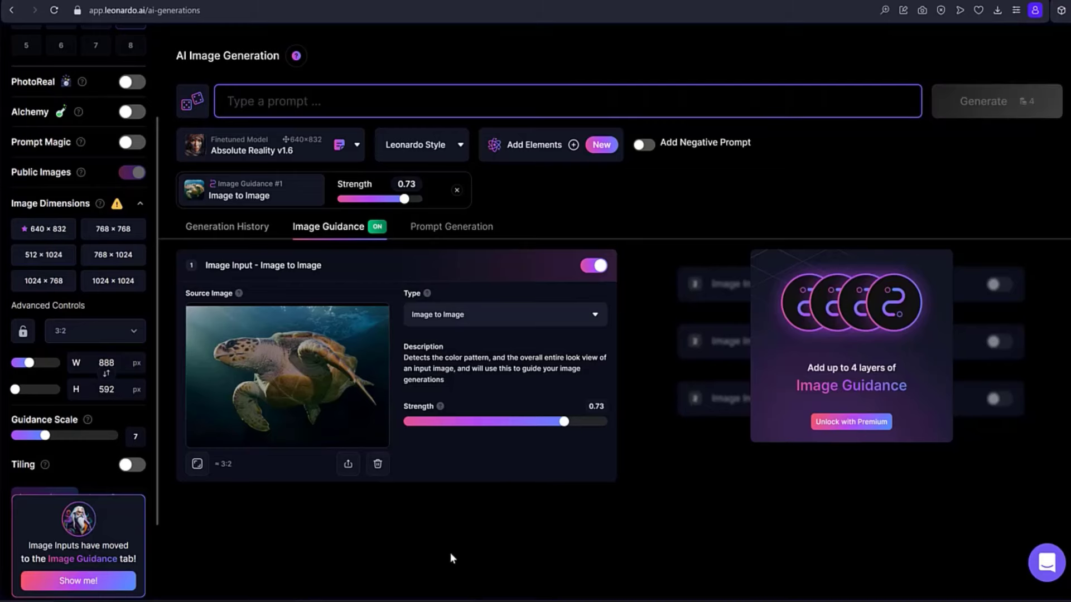
{"action": "type", "text": "see turtle swimming in the ocean"}
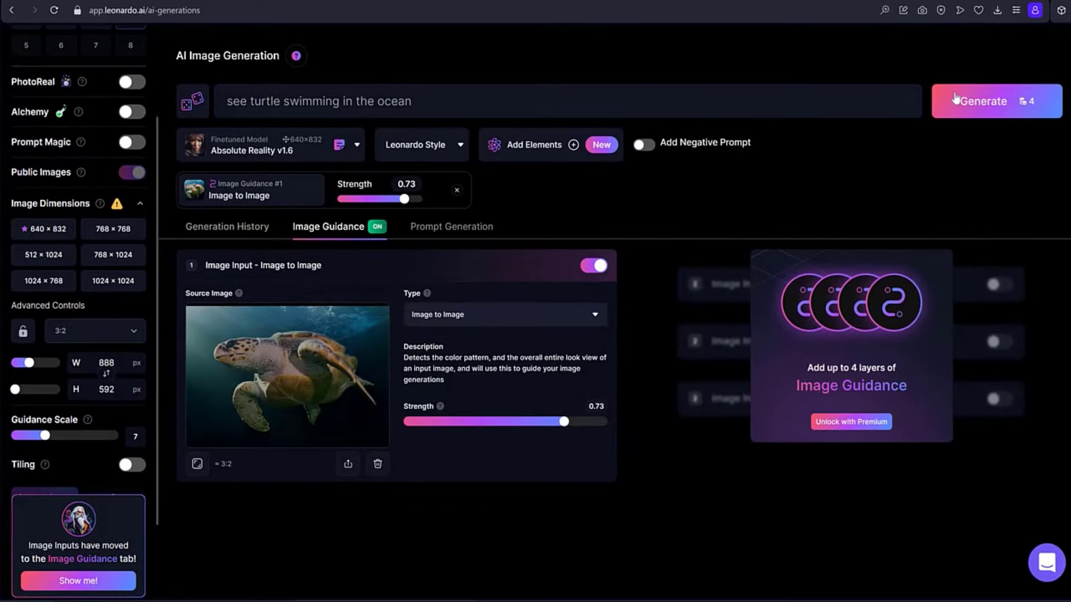
{"action": "left_click", "coordinate": [997, 113]}
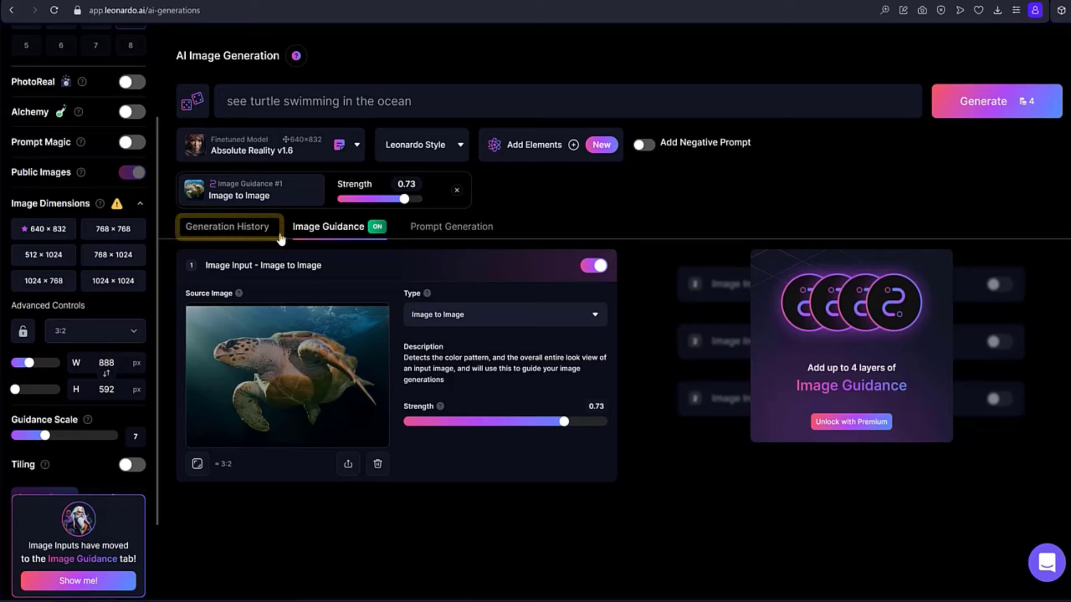
Show the generation history at 110% page zoom and view the second turtle image enlarged.
{"action": "left_click", "coordinate": [234, 229]}
{"action": "key", "text": "ctrl+minus"}
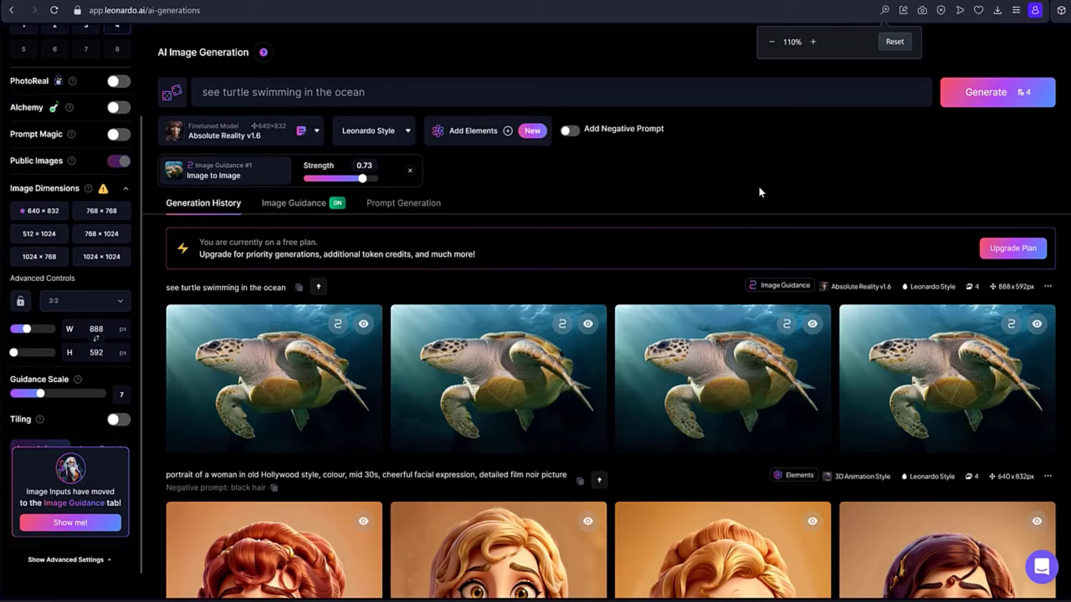
{"action": "mouse_move", "coordinate": [550, 342]}
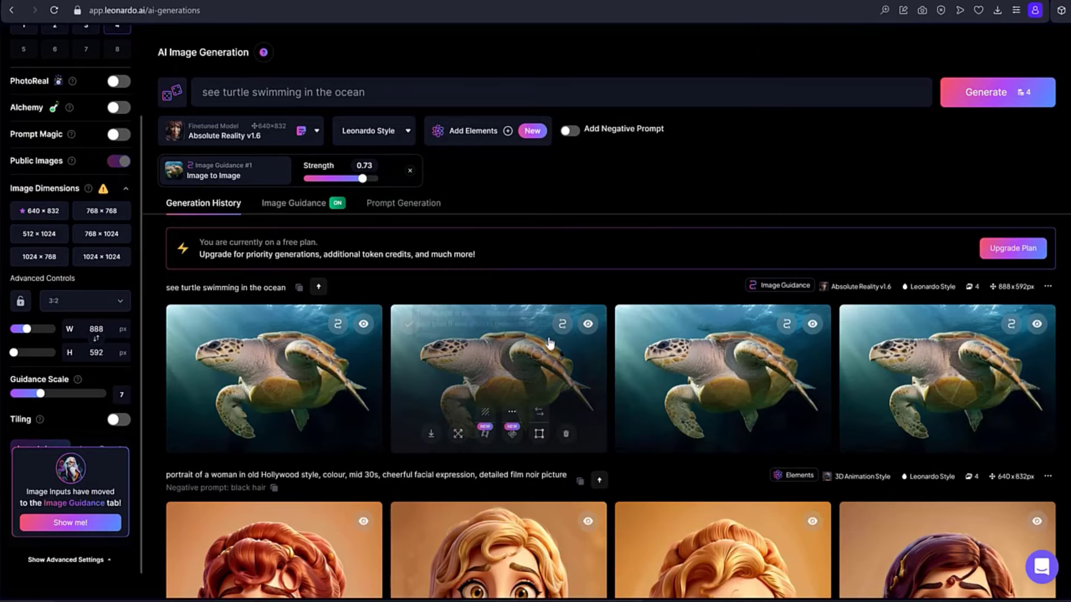
{"action": "left_click", "coordinate": [501, 382]}
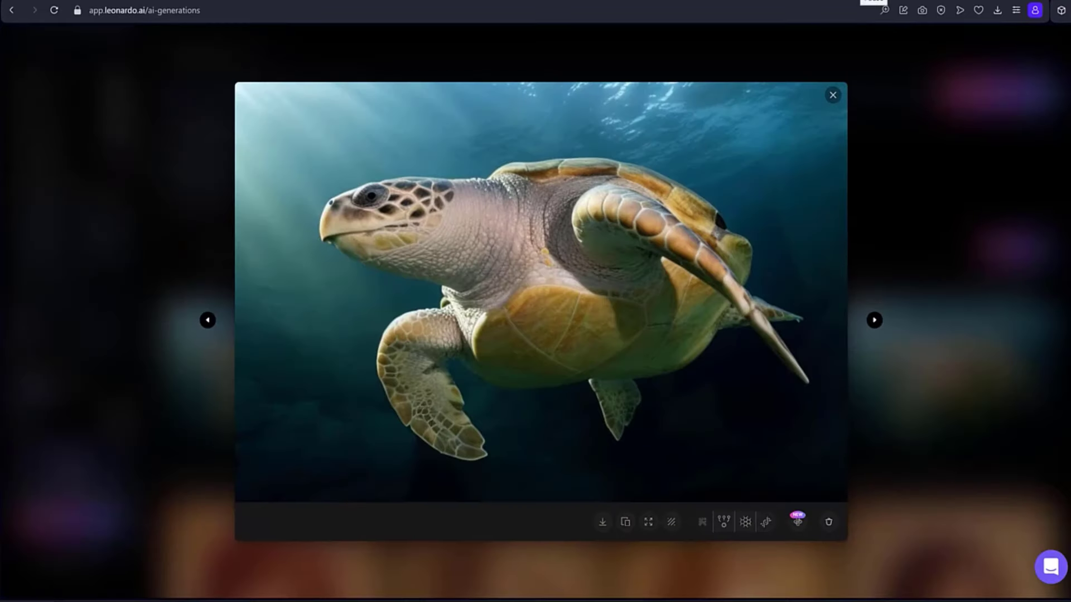
{"action": "left_click", "coordinate": [833, 96]}
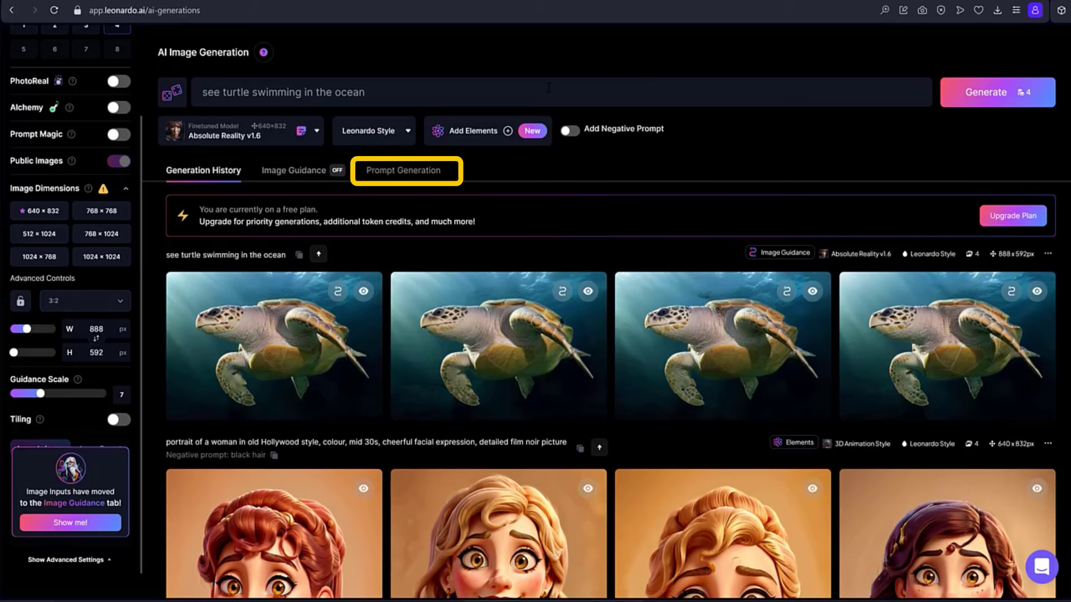
Ideate four detailed prompts in the prompt generation tool from the basic idea "A red sports car model".
{"action": "left_click", "coordinate": [406, 172]}
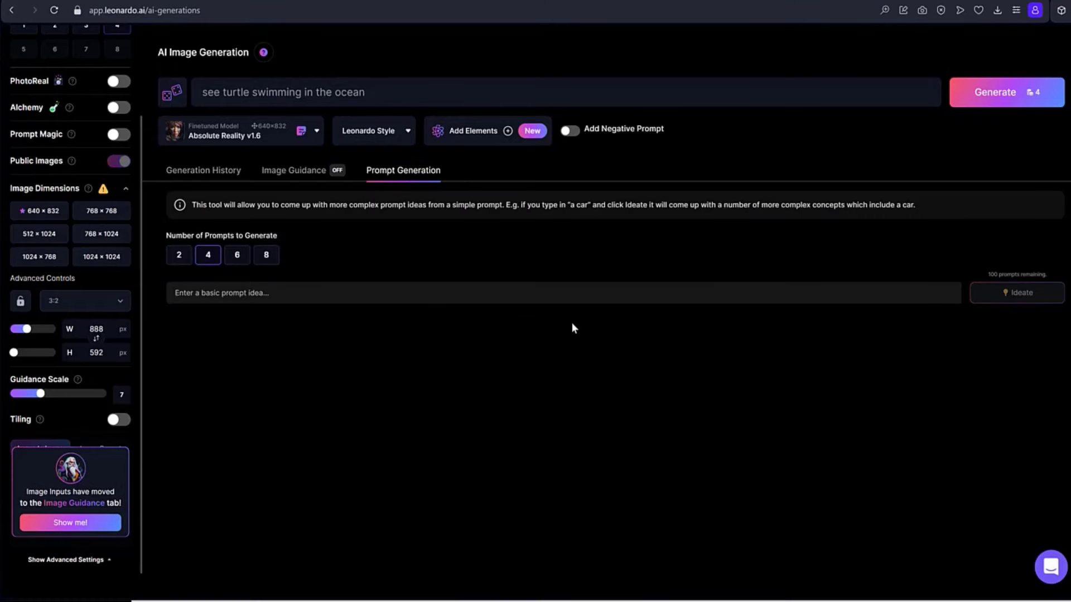
{"action": "left_click", "coordinate": [195, 292]}
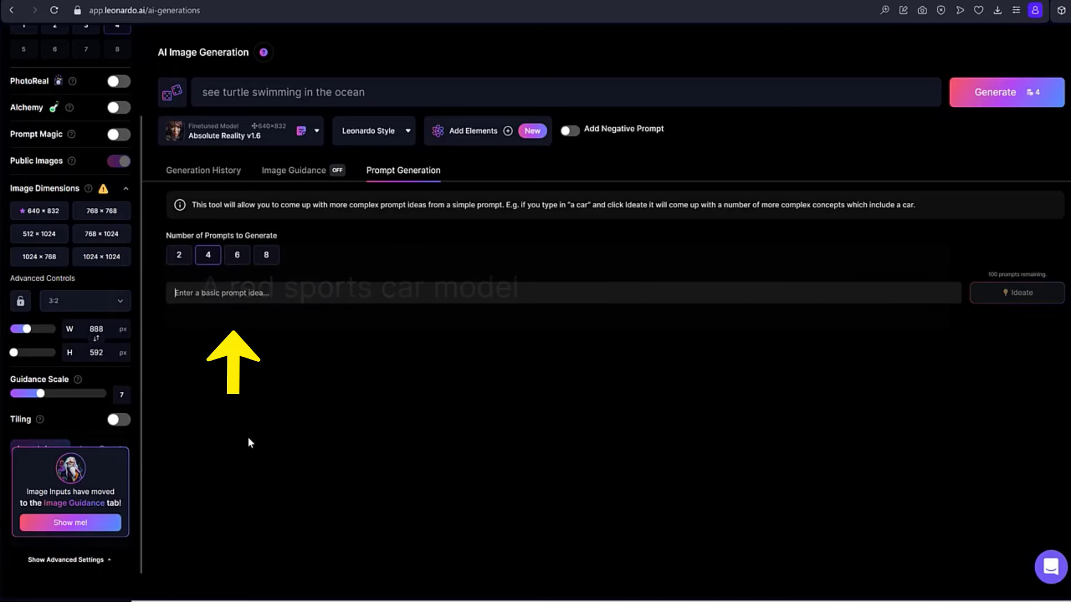
{"action": "type", "text": "A red sports car model"}
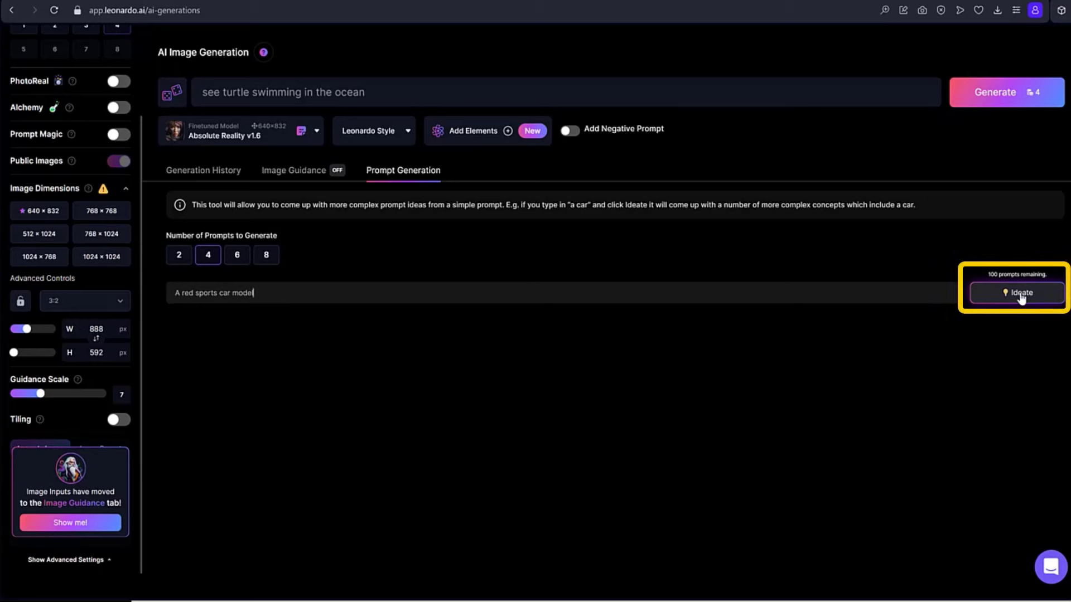
{"action": "left_click", "coordinate": [1021, 296]}
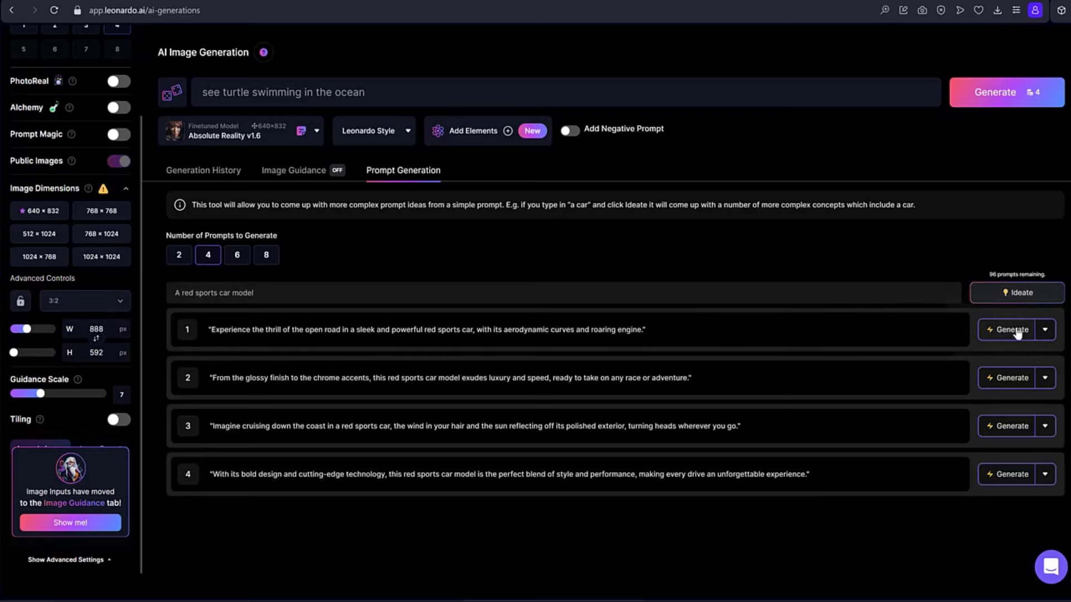
Generate images from the first and second suggested prompts, about the thrill of the open road and the glossy finish with chrome accents.
{"action": "left_click", "coordinate": [1011, 330]}
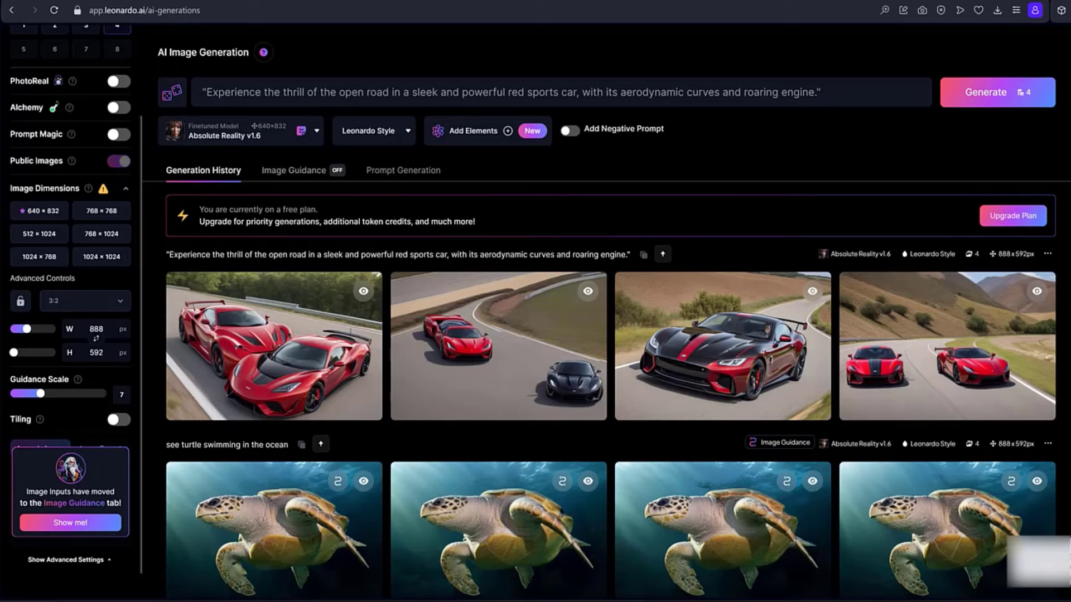
{"action": "left_click", "coordinate": [385, 170]}
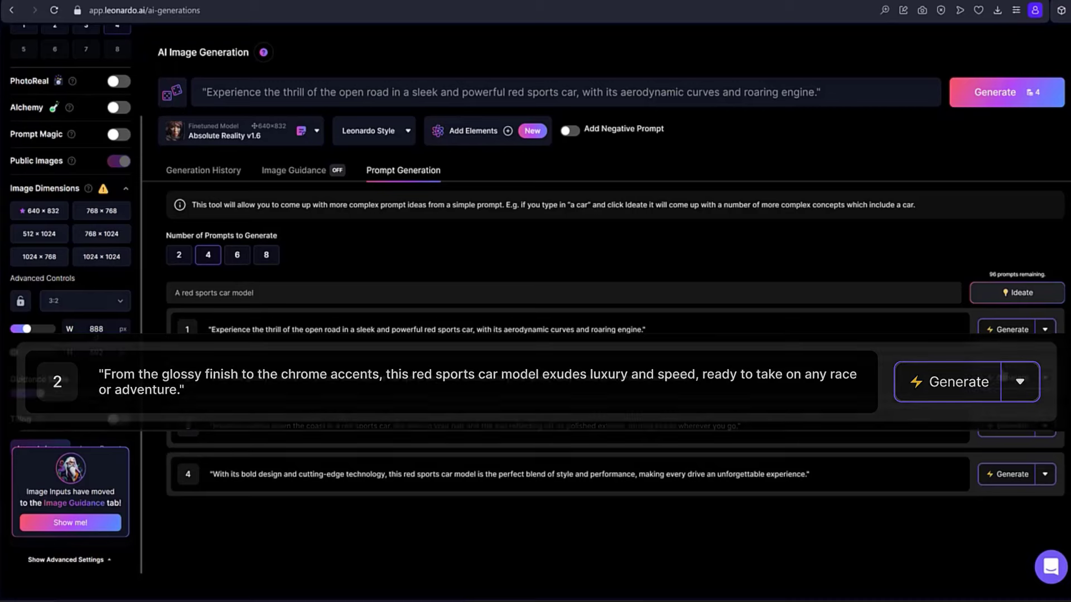
{"action": "left_click", "coordinate": [1007, 378]}
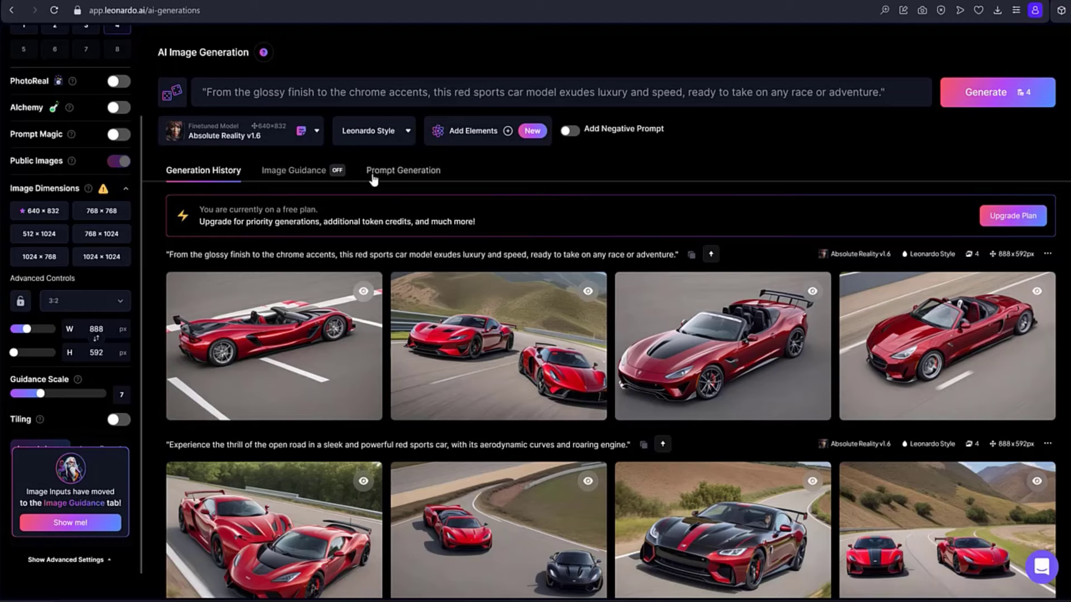
Generate images from the third and fourth suggested prompts, about cruising down the coast and the bold design with cutting-edge technology.
{"action": "left_click", "coordinate": [407, 171]}
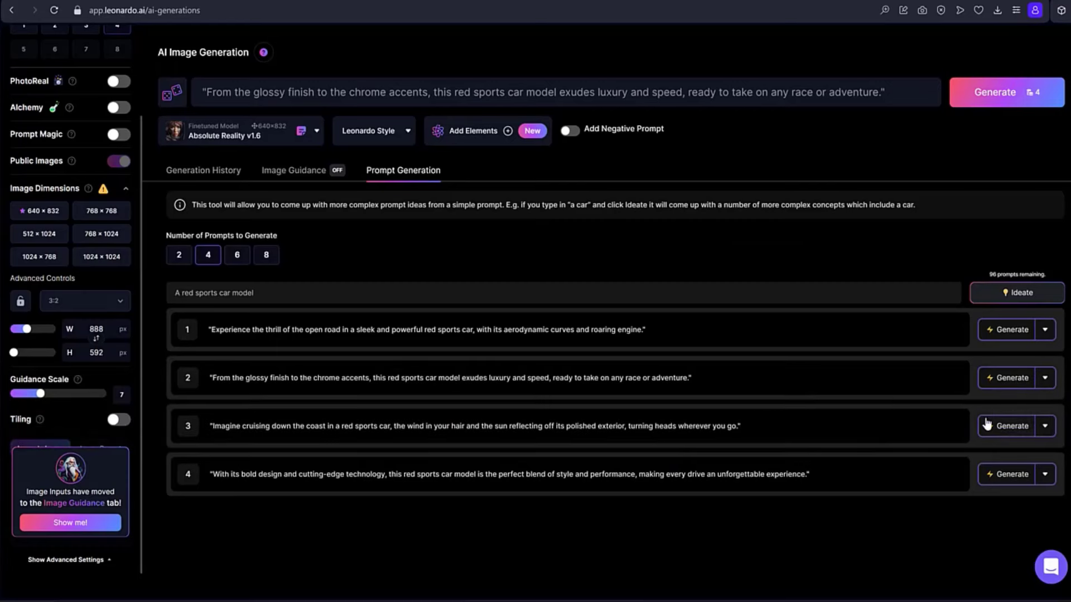
{"action": "left_click", "coordinate": [982, 423]}
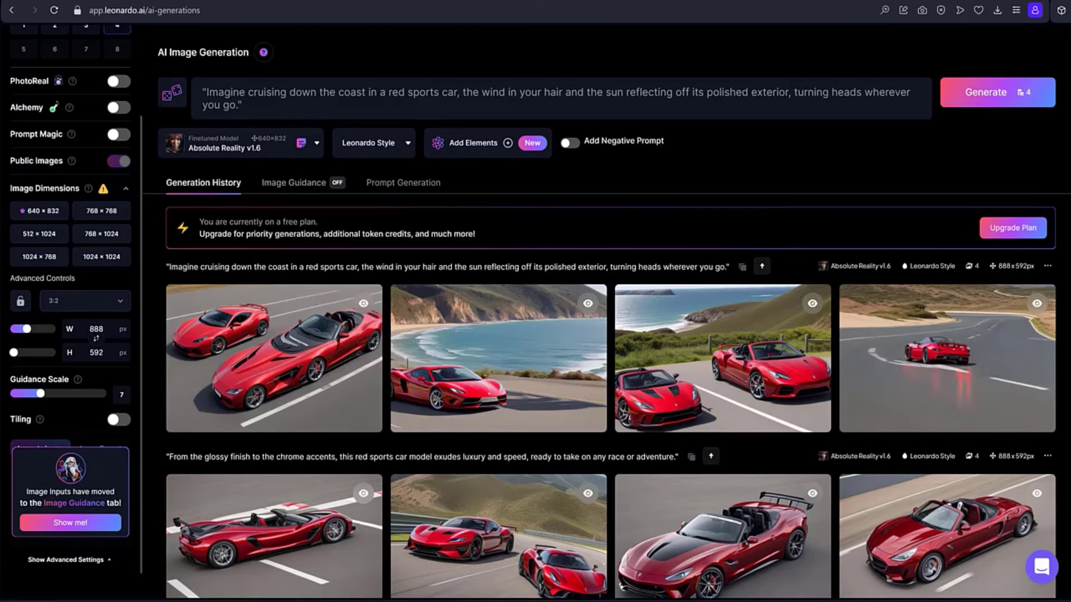
{"action": "left_click", "coordinate": [409, 188]}
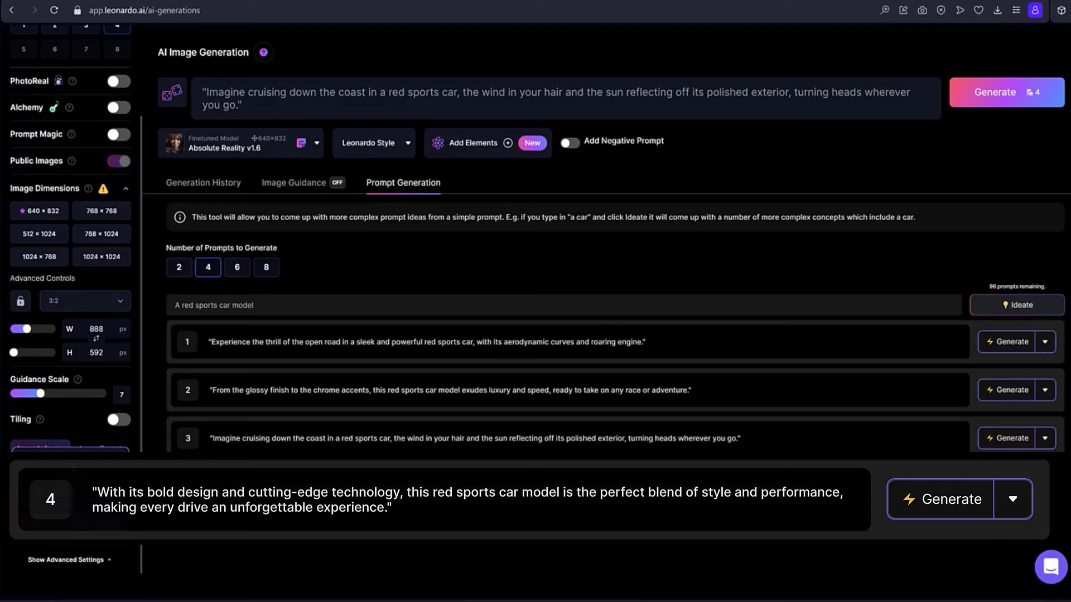
{"action": "left_click", "coordinate": [998, 486]}
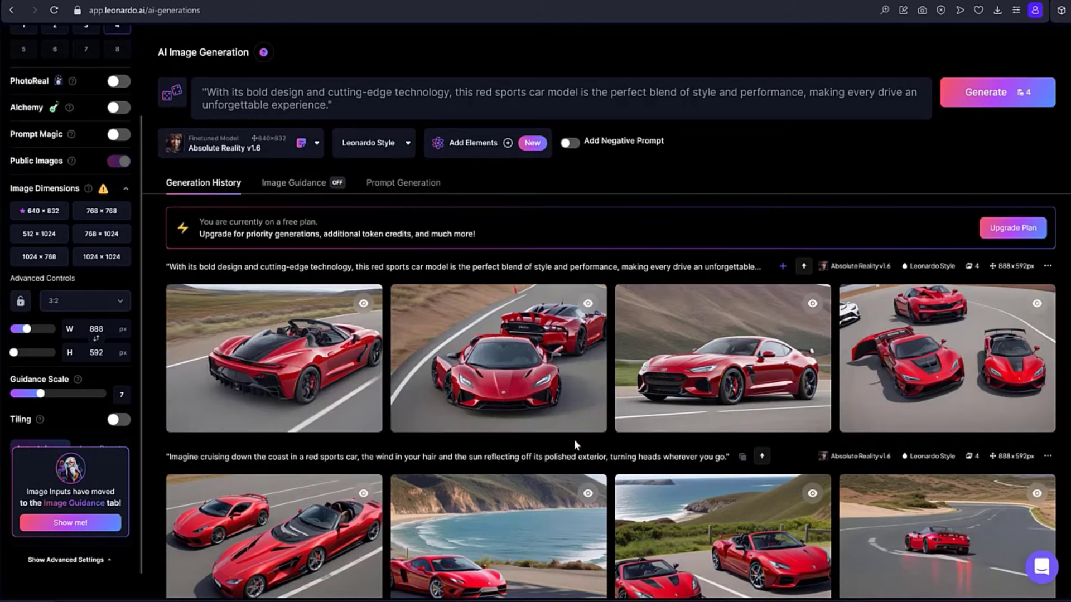
View enlarged the first "bold design" car image and the third "glossy finish" car image in the generation history.
{"action": "left_click", "coordinate": [320, 359]}
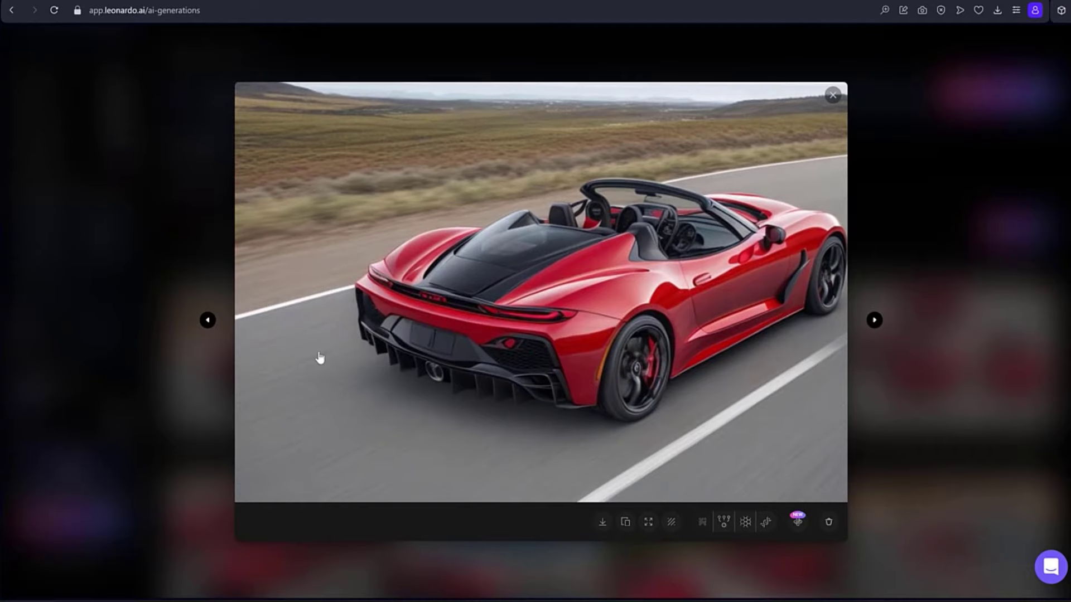
{"action": "key", "text": "Escape"}
{"action": "scroll", "coordinate": [715, 329], "scroll_direction": "down", "scroll_amount": 3}
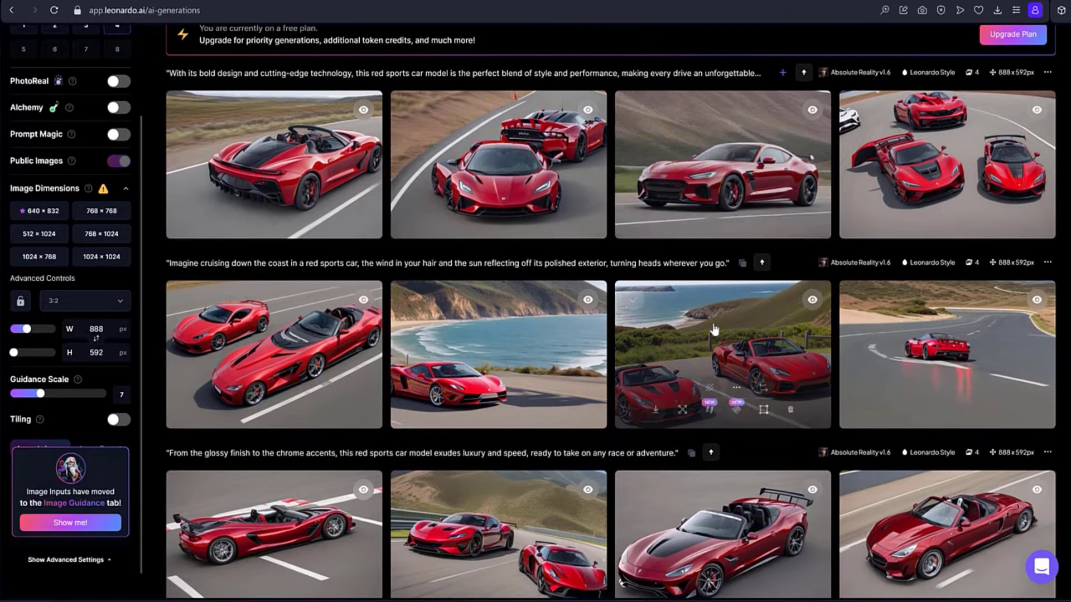
{"action": "scroll", "coordinate": [714, 329], "scroll_direction": "down", "scroll_amount": 5}
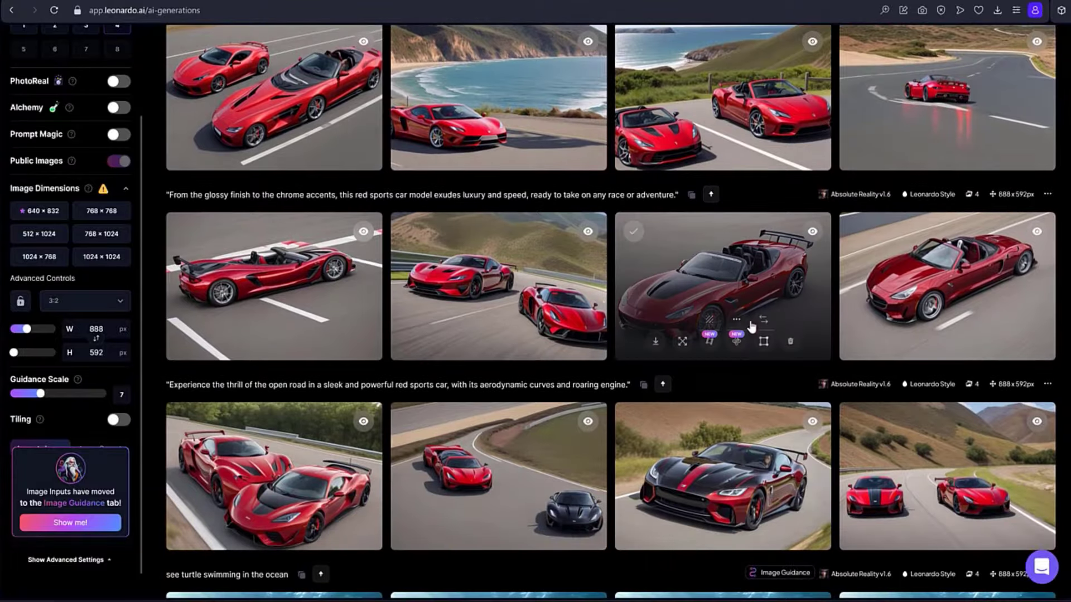
{"action": "left_click", "coordinate": [737, 287]}
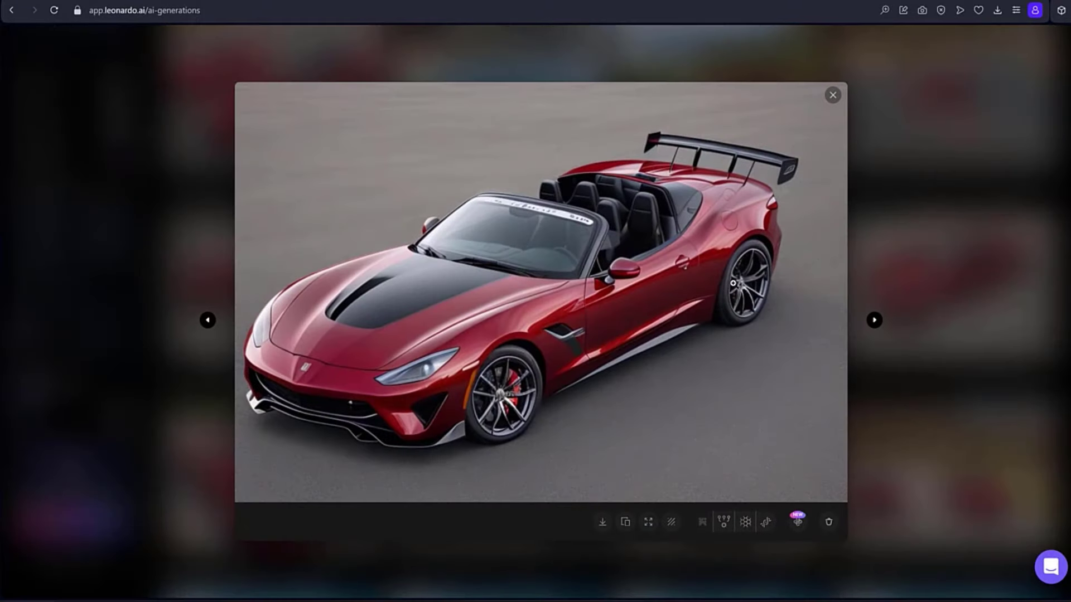